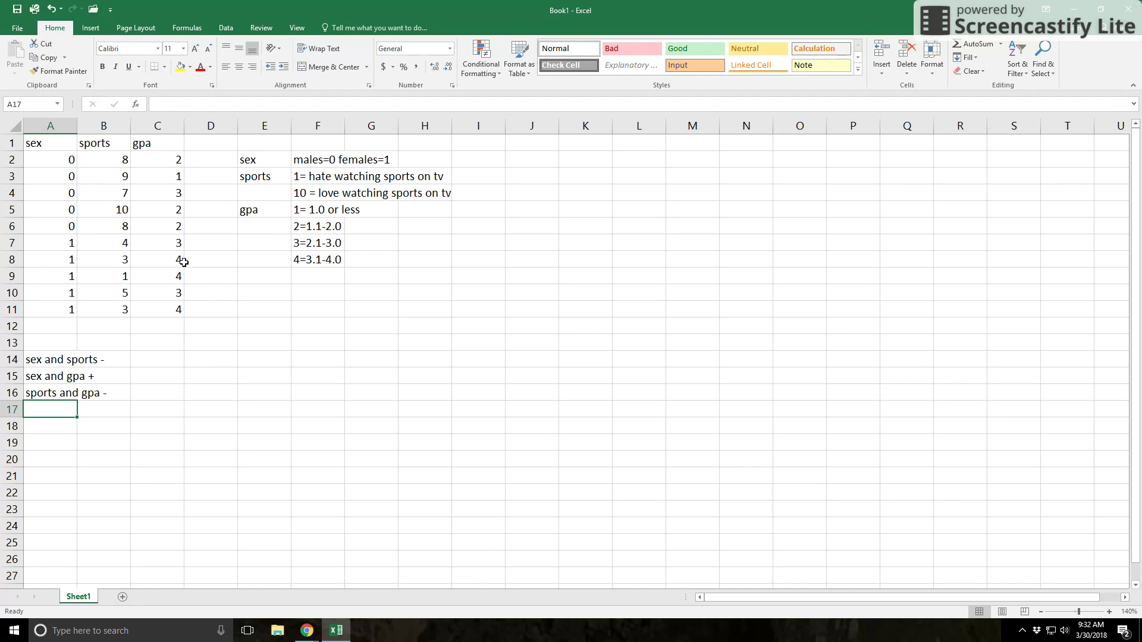
pyautogui.click(175, 226)
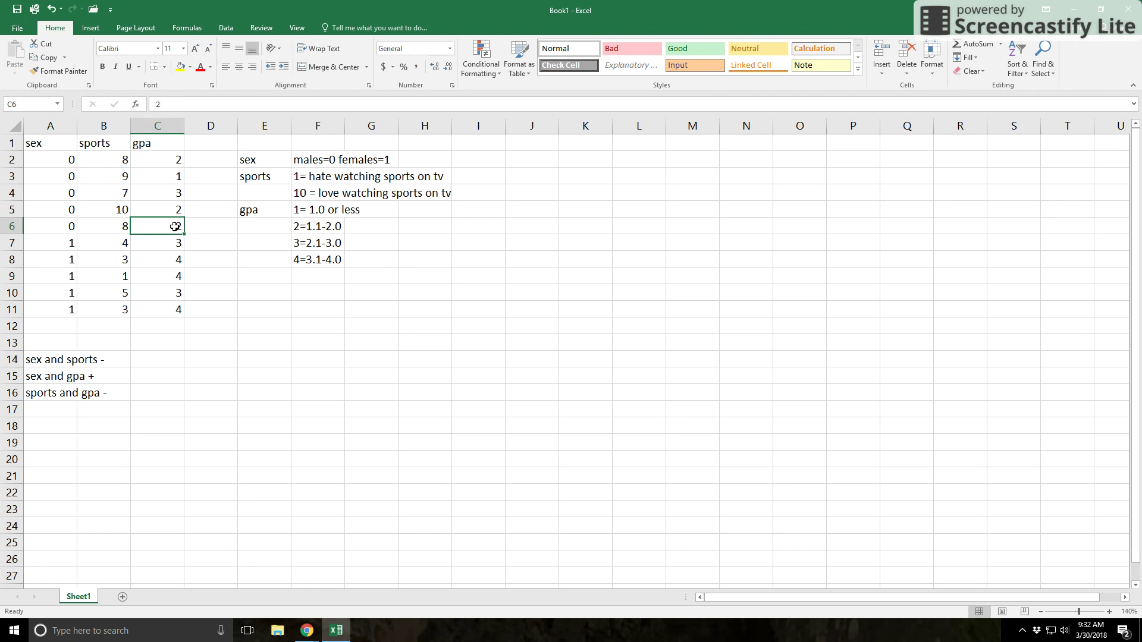
pyautogui.click(48, 224)
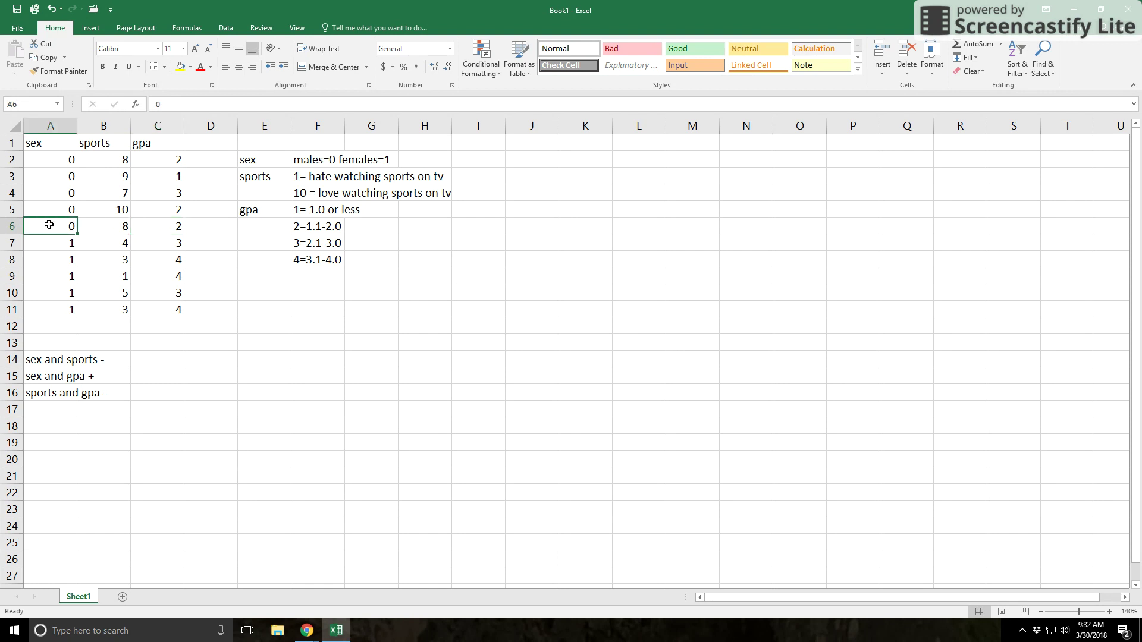
pyautogui.click(122, 229)
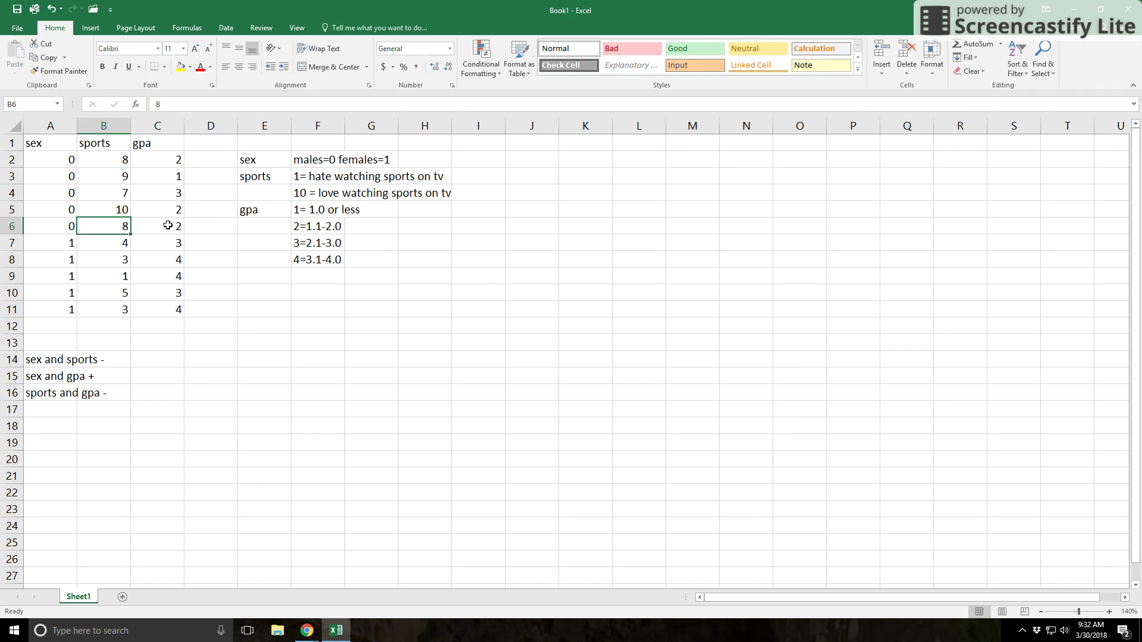
pyautogui.click(168, 225)
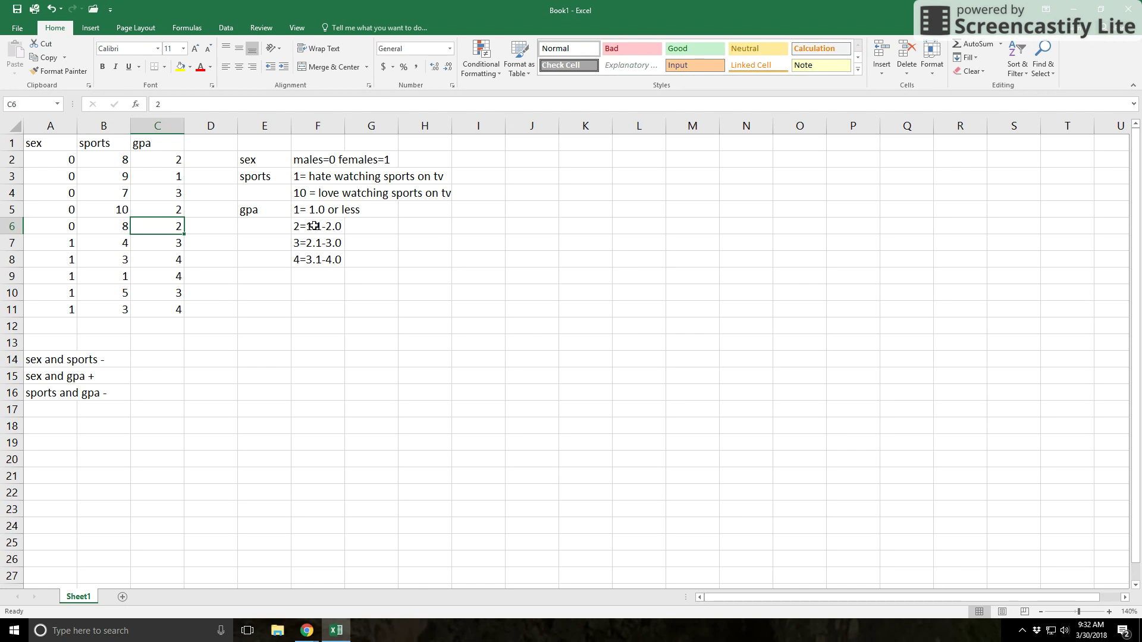
pyautogui.click(59, 311)
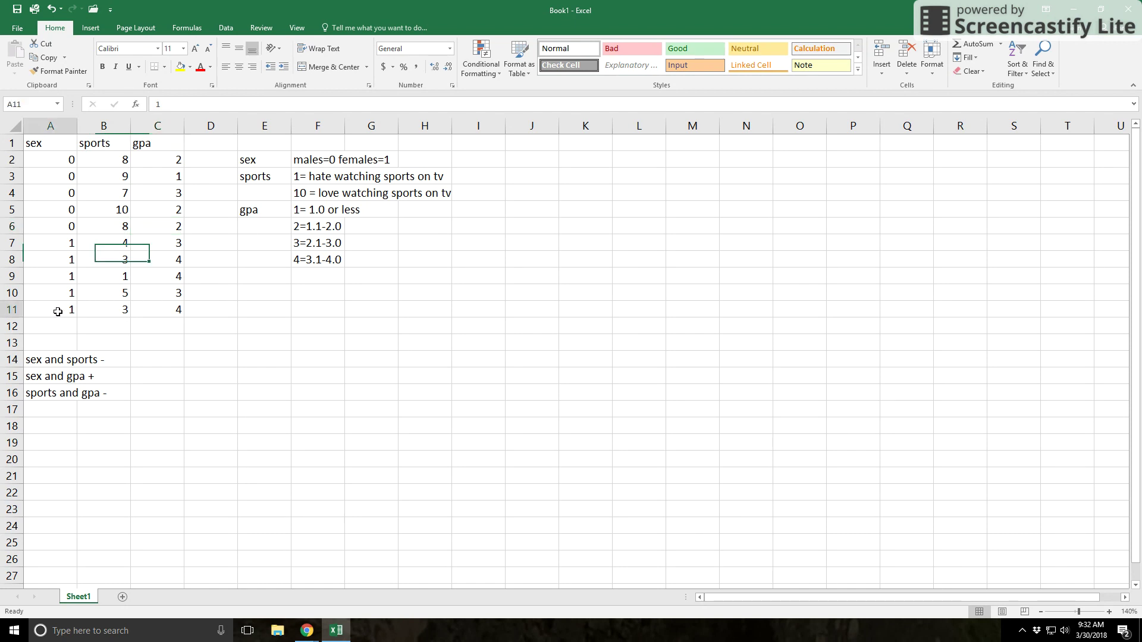
pyautogui.click(113, 312)
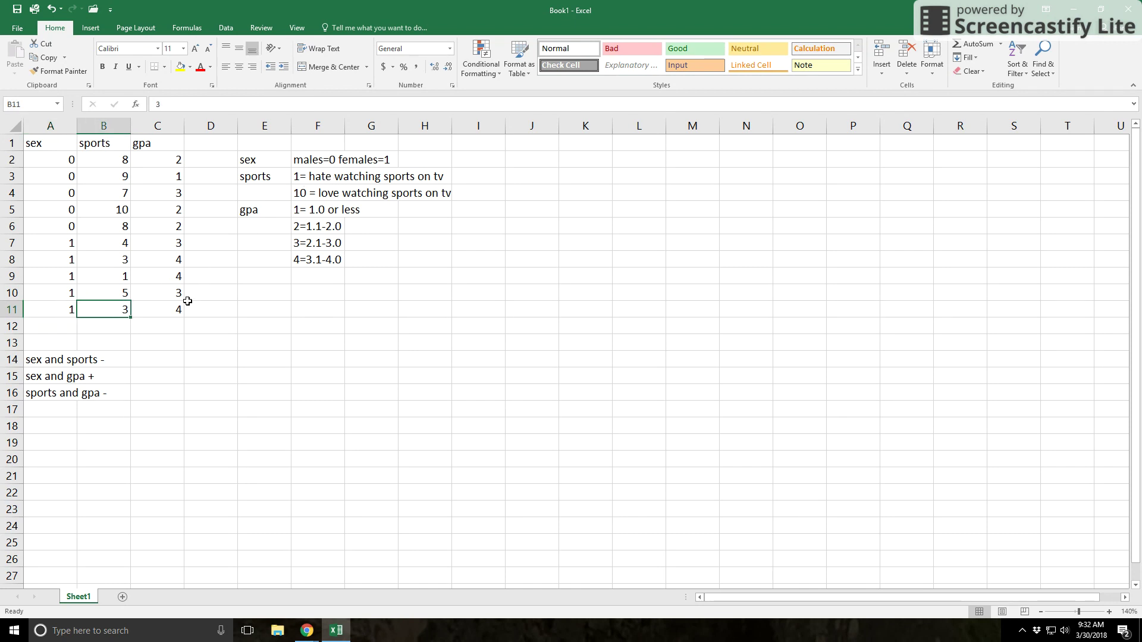
pyautogui.click(168, 312)
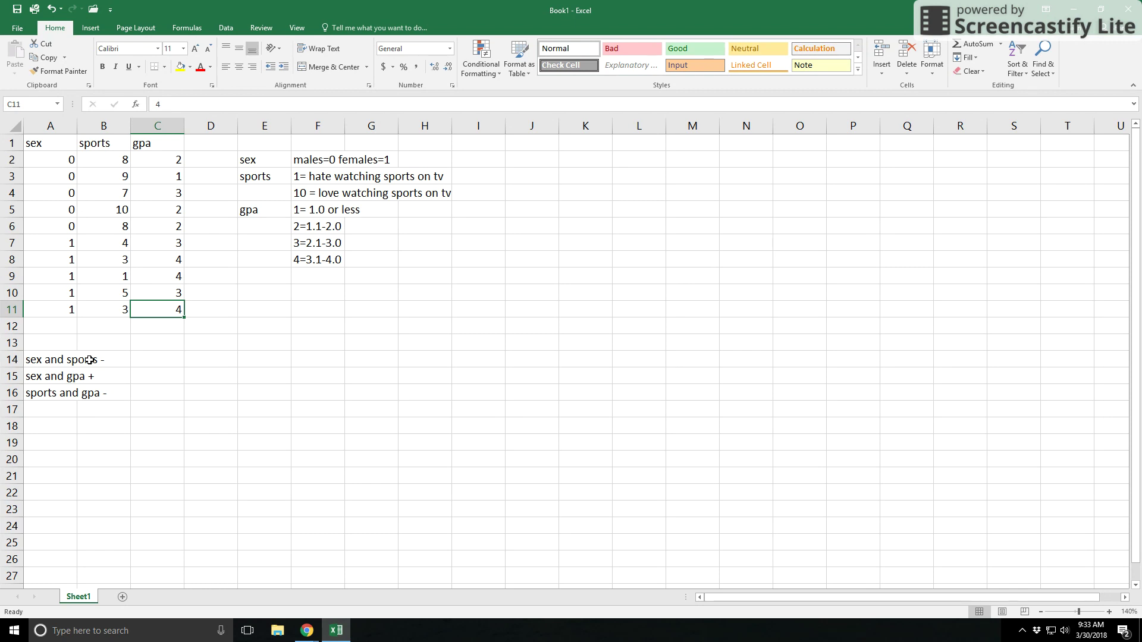
pyautogui.moveTo(58, 161); pyautogui.dragTo(102, 312)
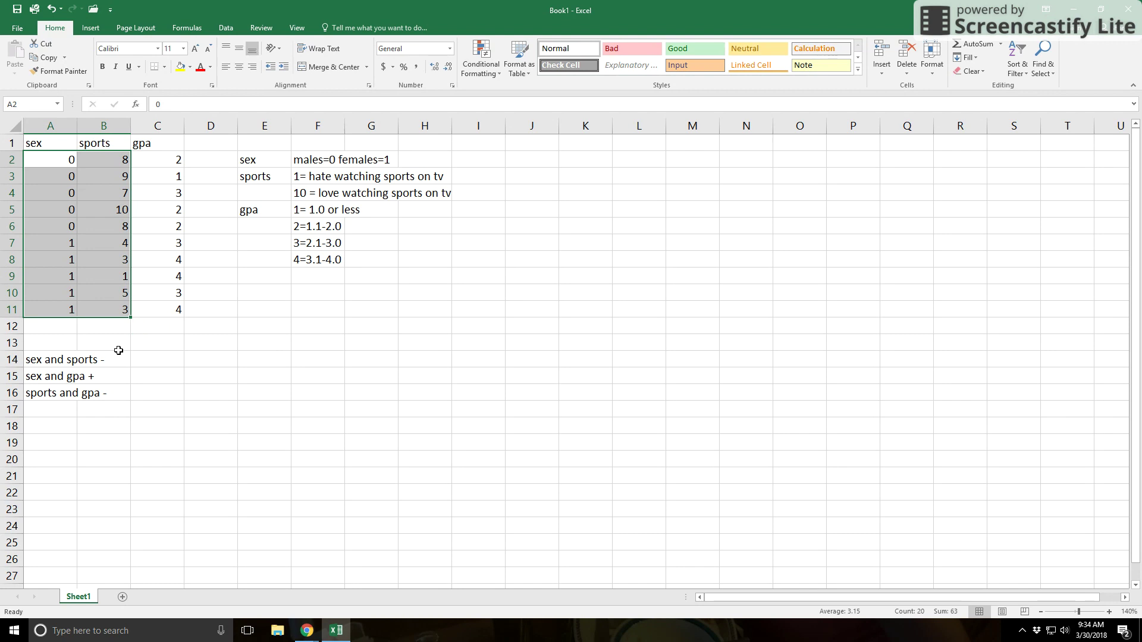
pyautogui.click(118, 351)
pyautogui.click(70, 160)
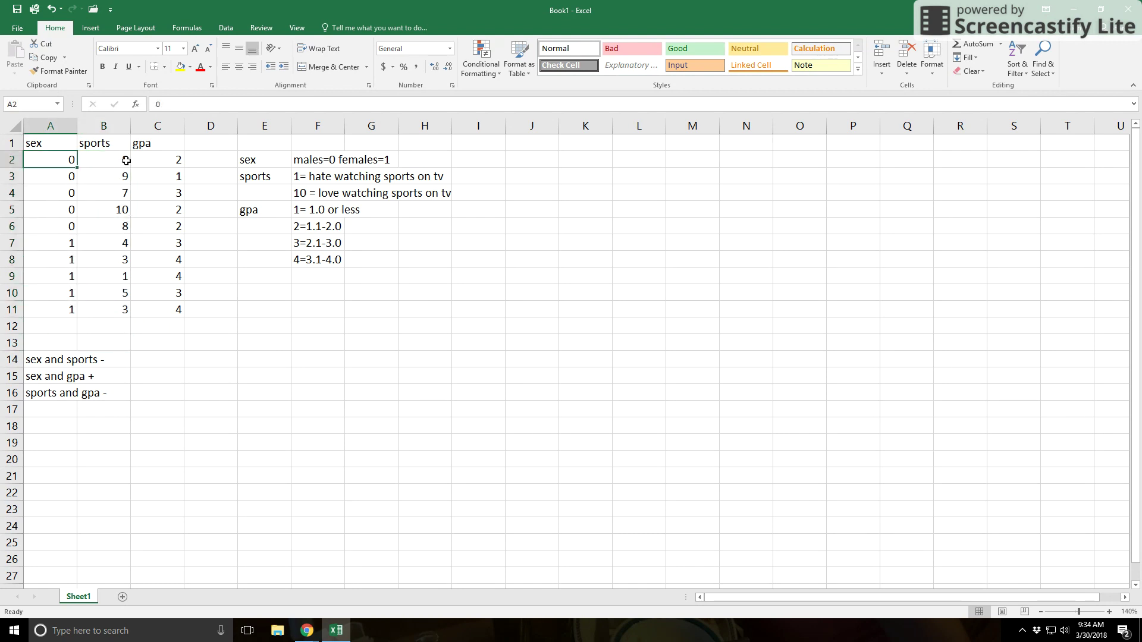
pyautogui.click(69, 179)
pyautogui.click(66, 192)
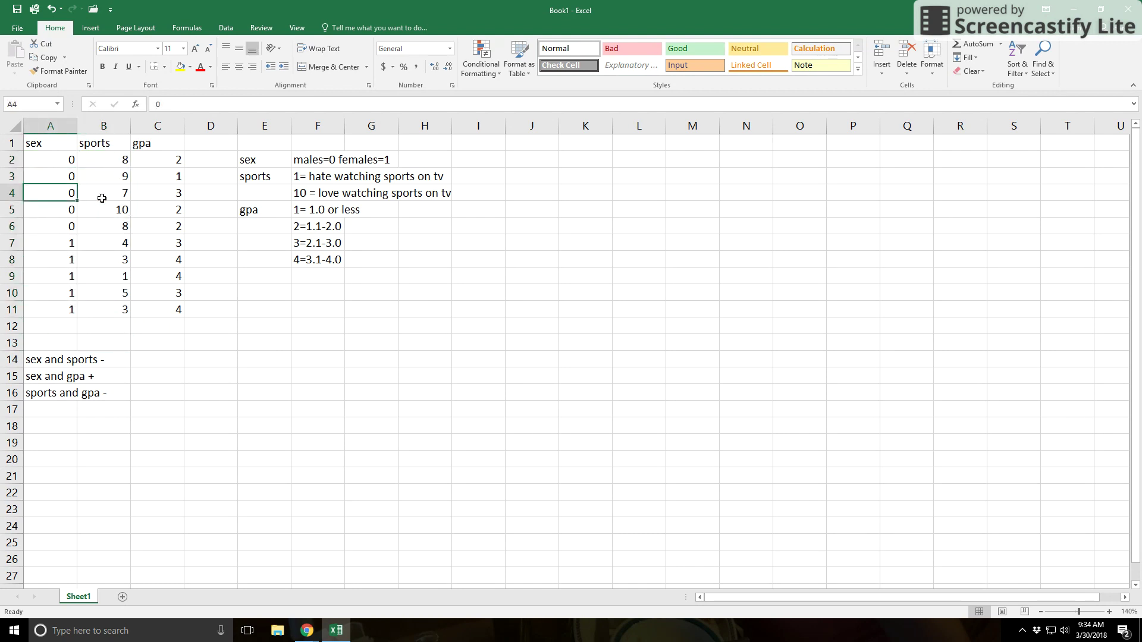
pyautogui.moveTo(60, 159); pyautogui.dragTo(58, 227)
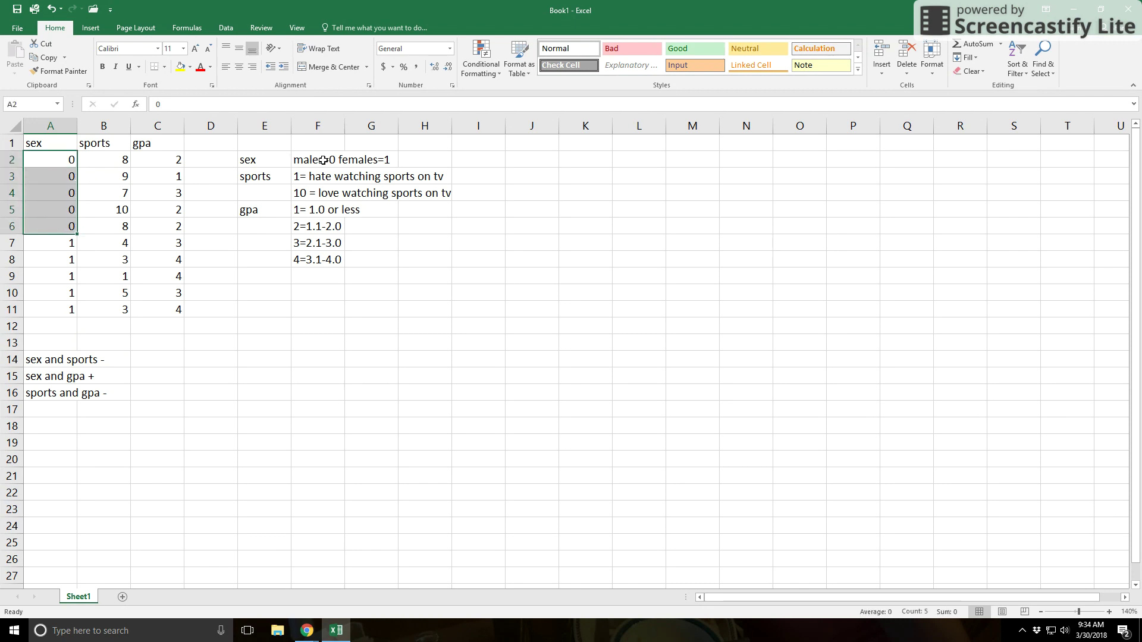
pyautogui.click(95, 159)
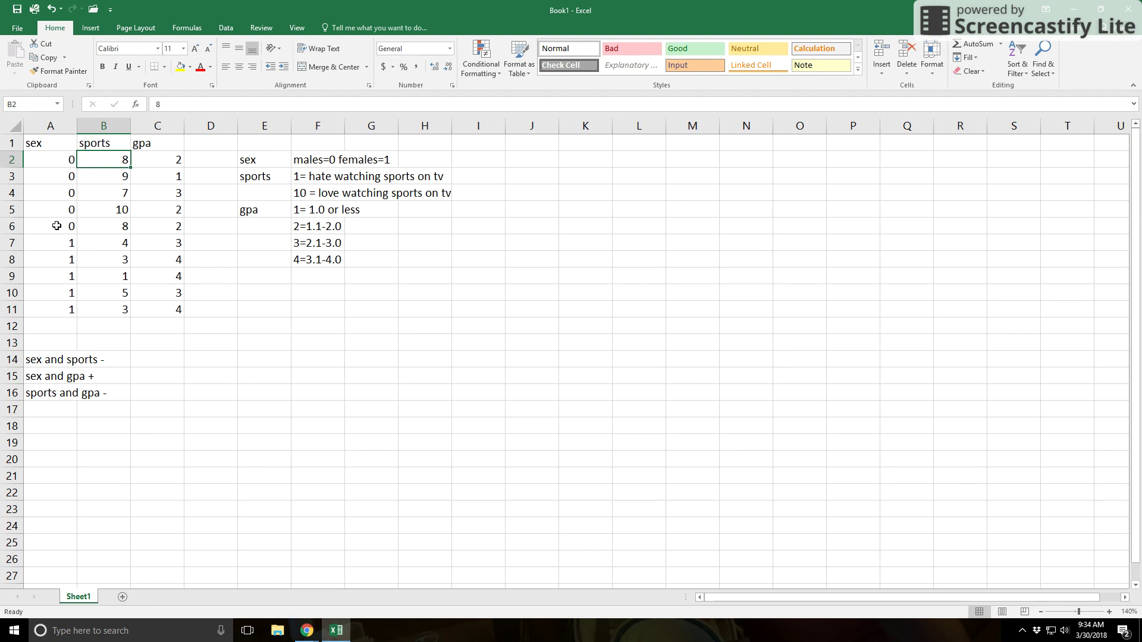
pyautogui.click(114, 175)
pyautogui.click(112, 193)
pyautogui.click(111, 210)
pyautogui.click(110, 222)
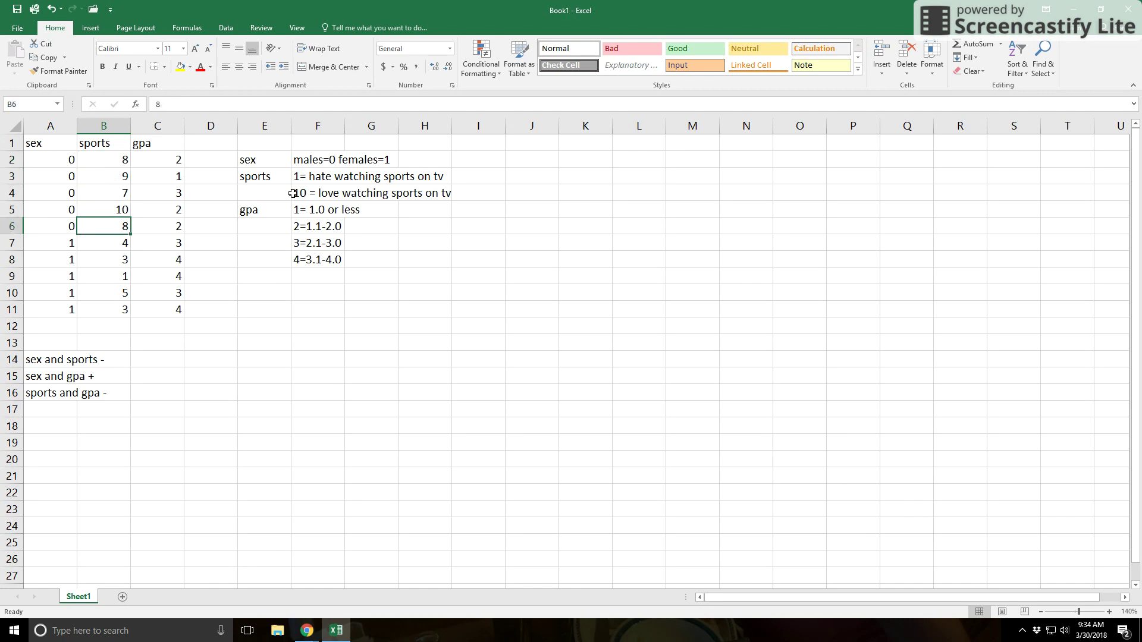
pyautogui.moveTo(67, 244); pyautogui.dragTo(65, 309)
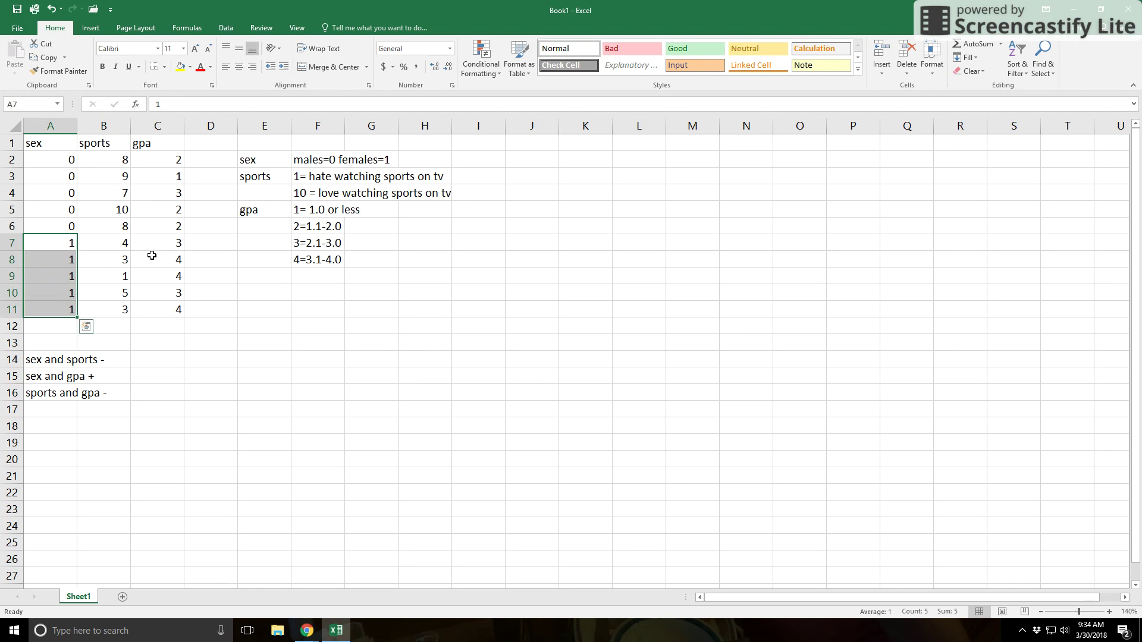
pyautogui.click(114, 244)
pyautogui.click(119, 257)
pyautogui.click(115, 276)
pyautogui.click(114, 293)
pyautogui.click(110, 310)
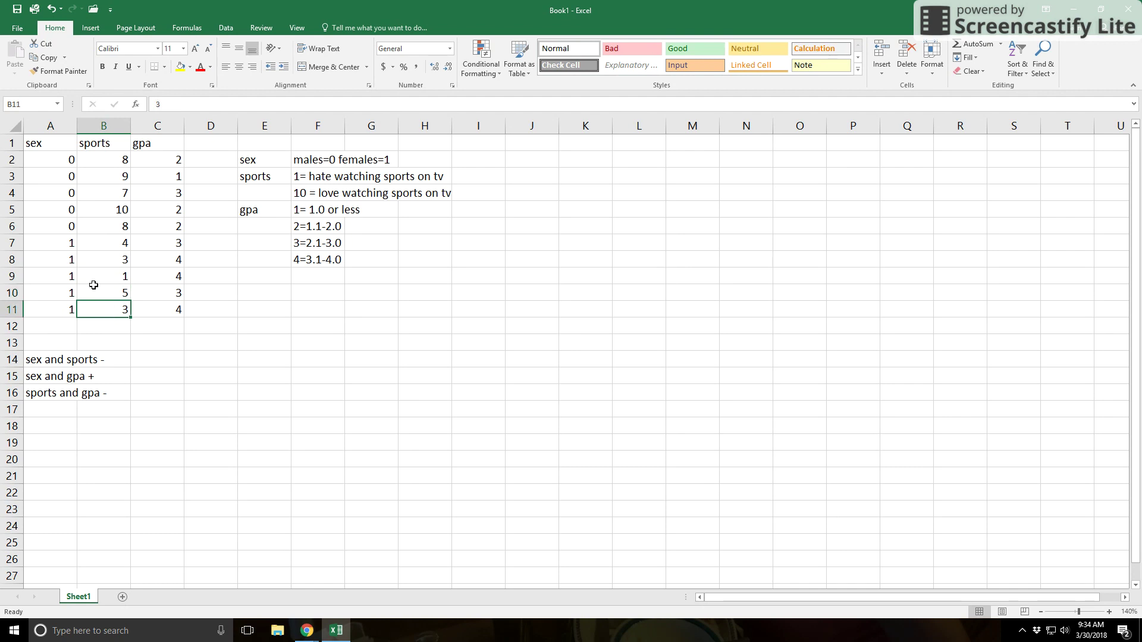
pyautogui.moveTo(60, 245); pyautogui.dragTo(59, 310)
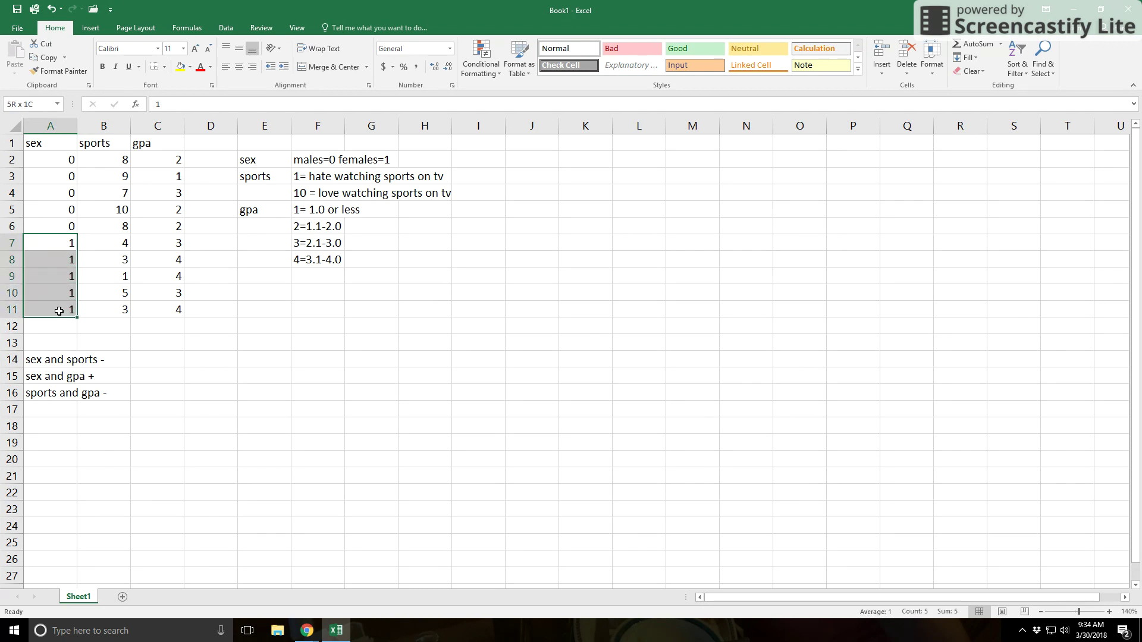
pyautogui.moveTo(104, 243); pyautogui.dragTo(111, 307)
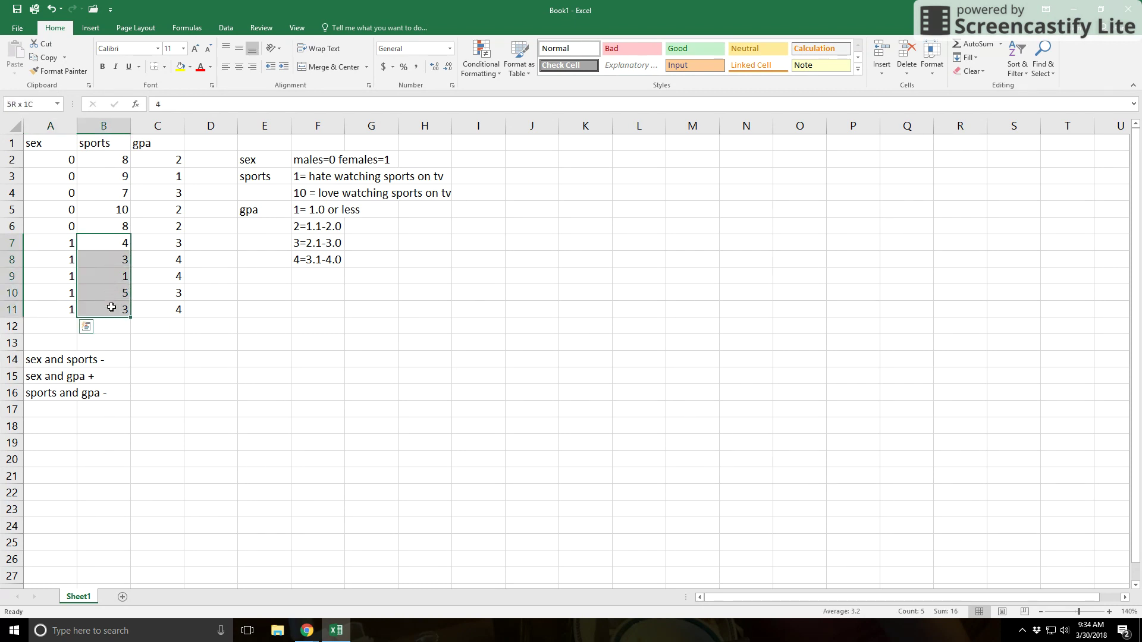
pyautogui.click(104, 360)
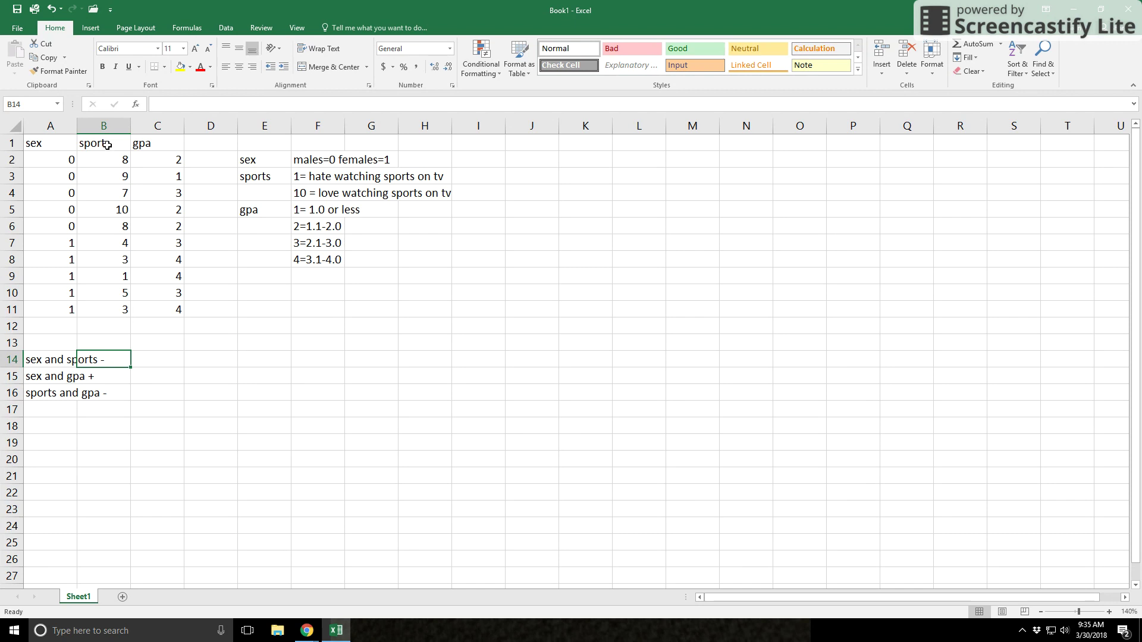
pyautogui.moveTo(118, 241); pyautogui.dragTo(118, 308)
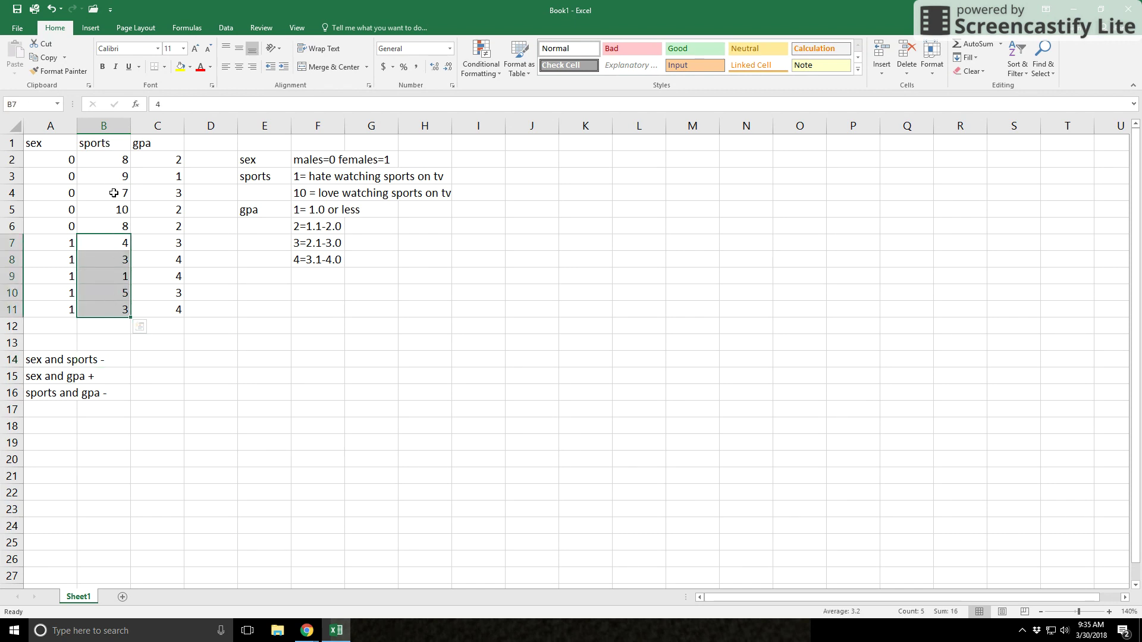
pyautogui.moveTo(110, 160); pyautogui.dragTo(111, 226)
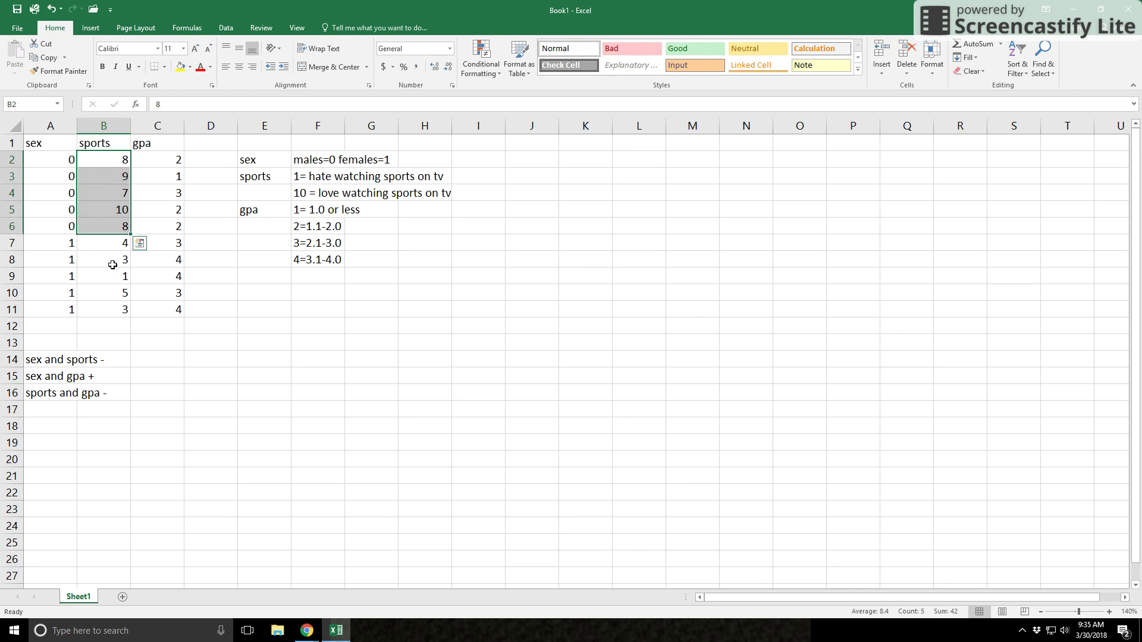
pyautogui.click(110, 309)
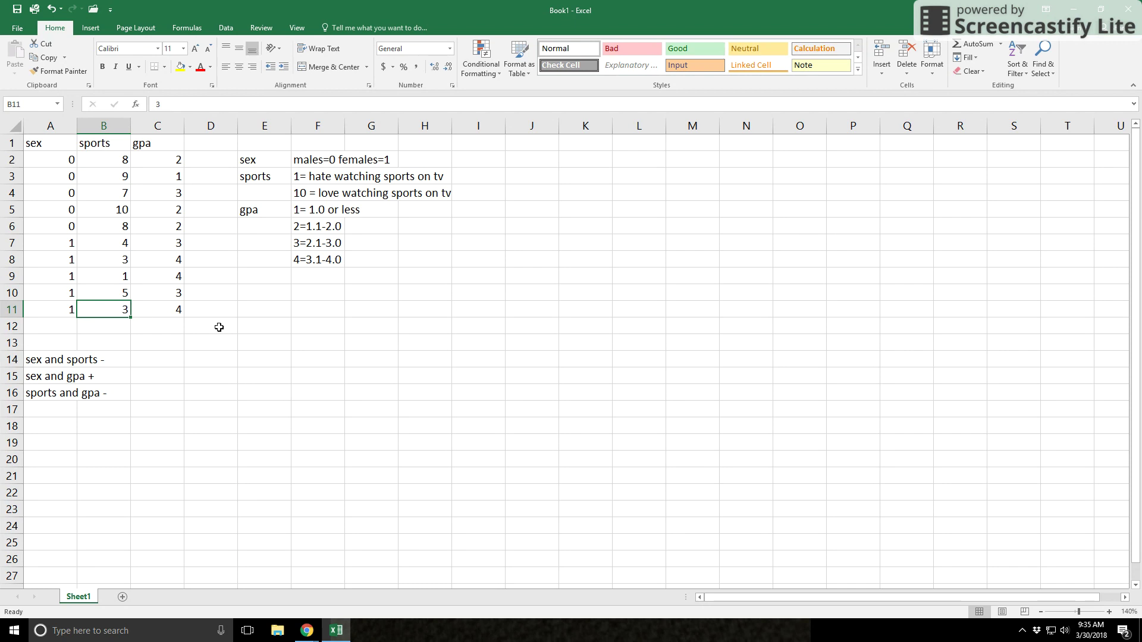
pyautogui.click(268, 361)
pyautogui.write('-')
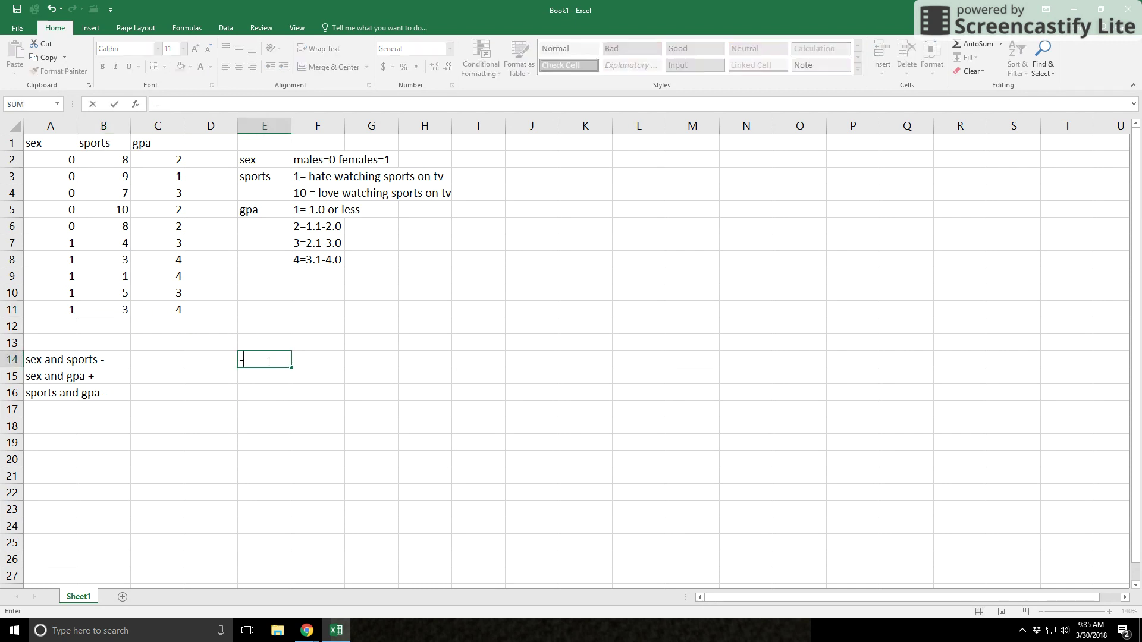
pyautogui.write('.54')
pyautogui.press('Return')
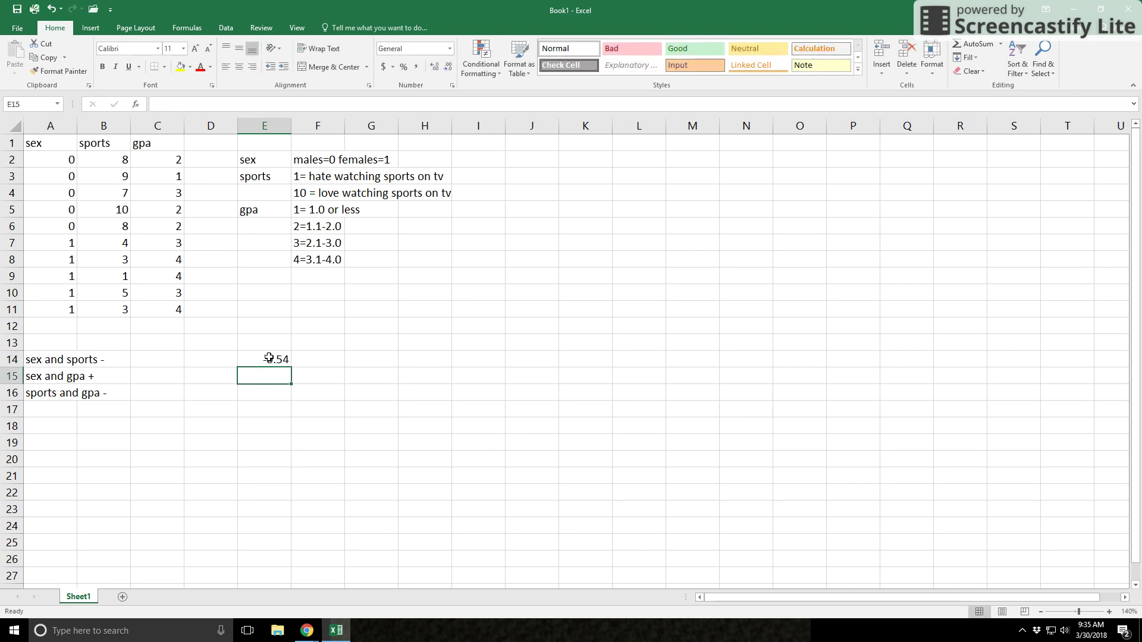
pyautogui.click(267, 359)
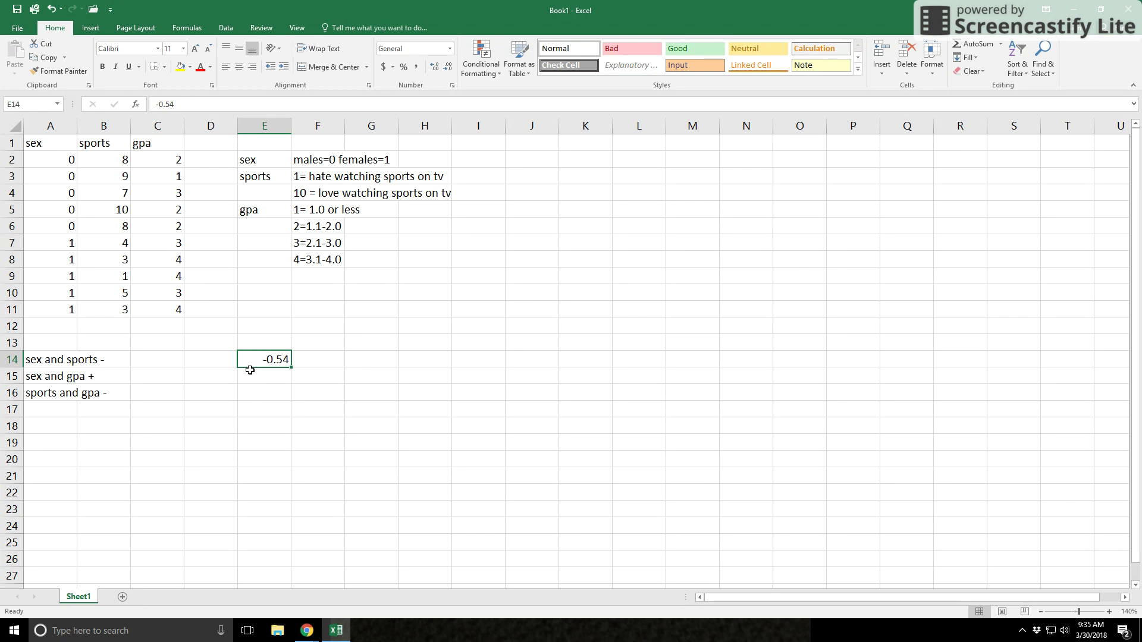
pyautogui.moveTo(43, 156); pyautogui.dragTo(48, 308)
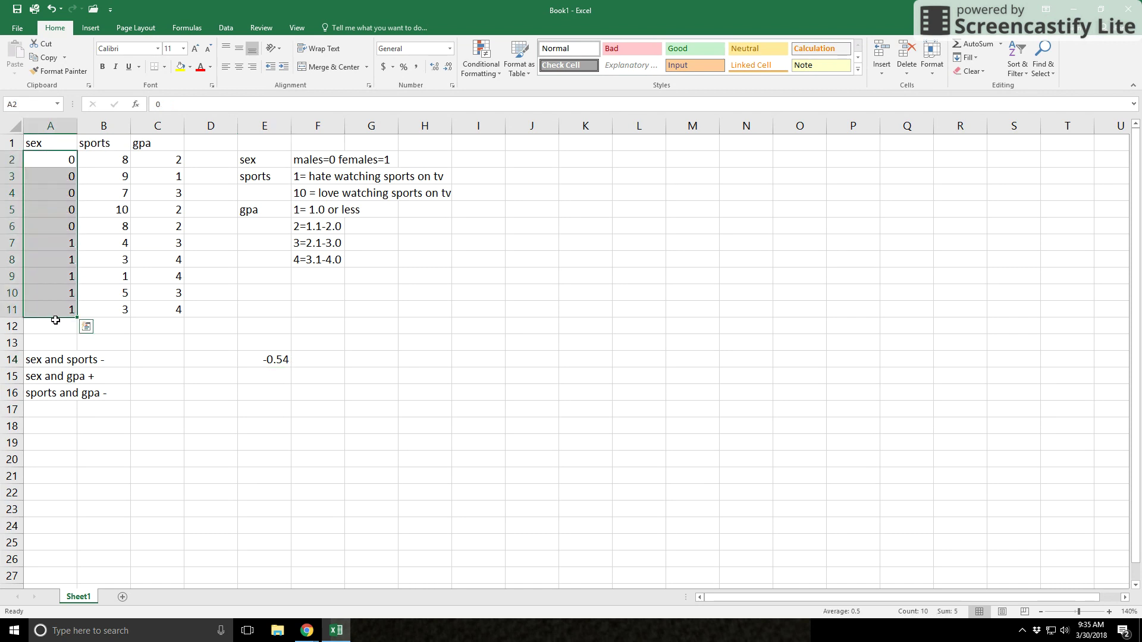
pyautogui.click(57, 324)
pyautogui.click(63, 161)
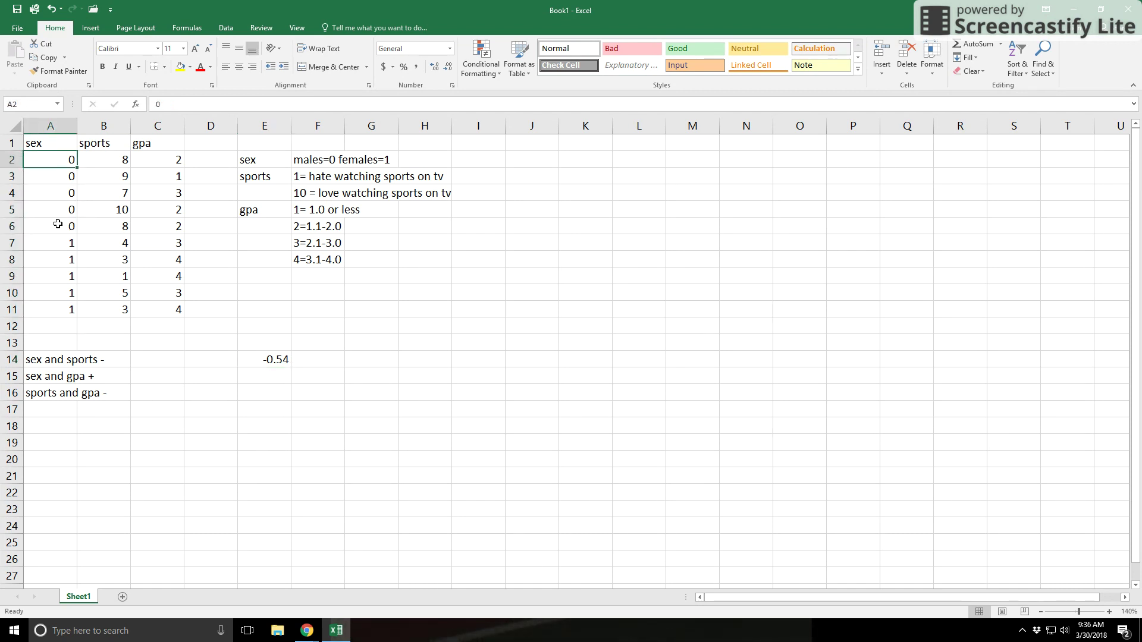
pyautogui.moveTo(98, 157); pyautogui.dragTo(109, 309)
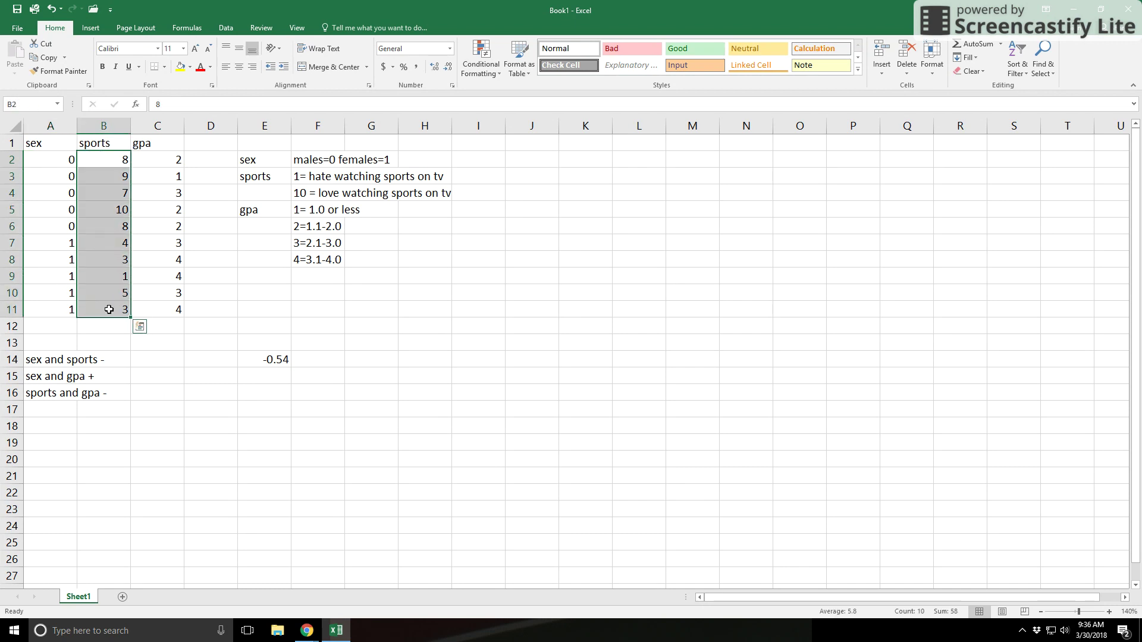
pyautogui.click(36, 157)
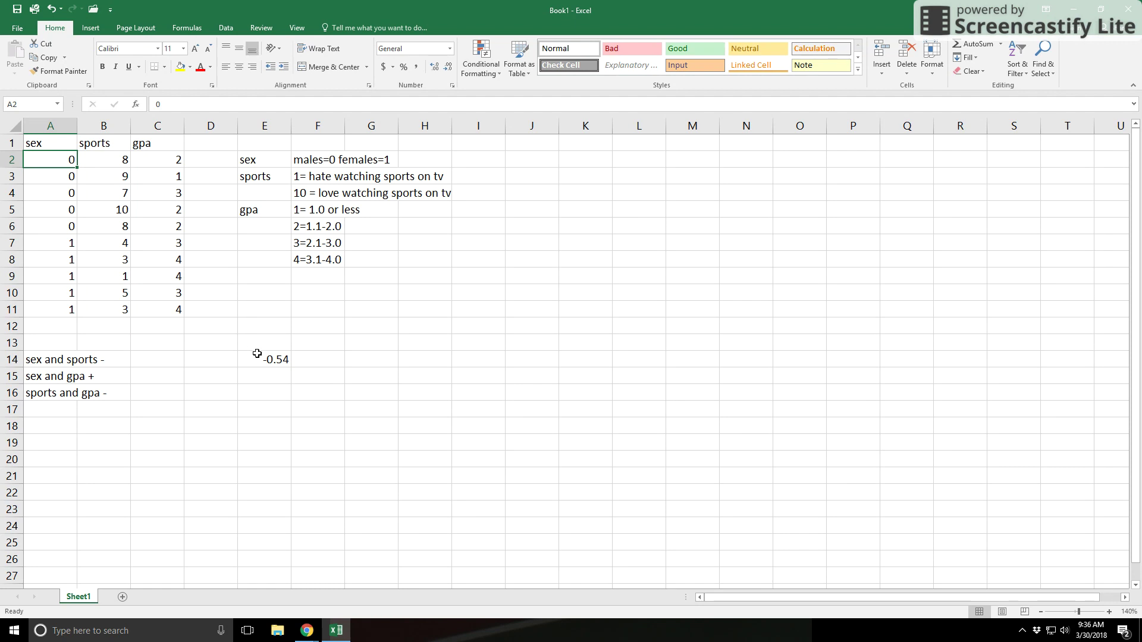
pyautogui.moveTo(40, 240); pyautogui.dragTo(51, 313)
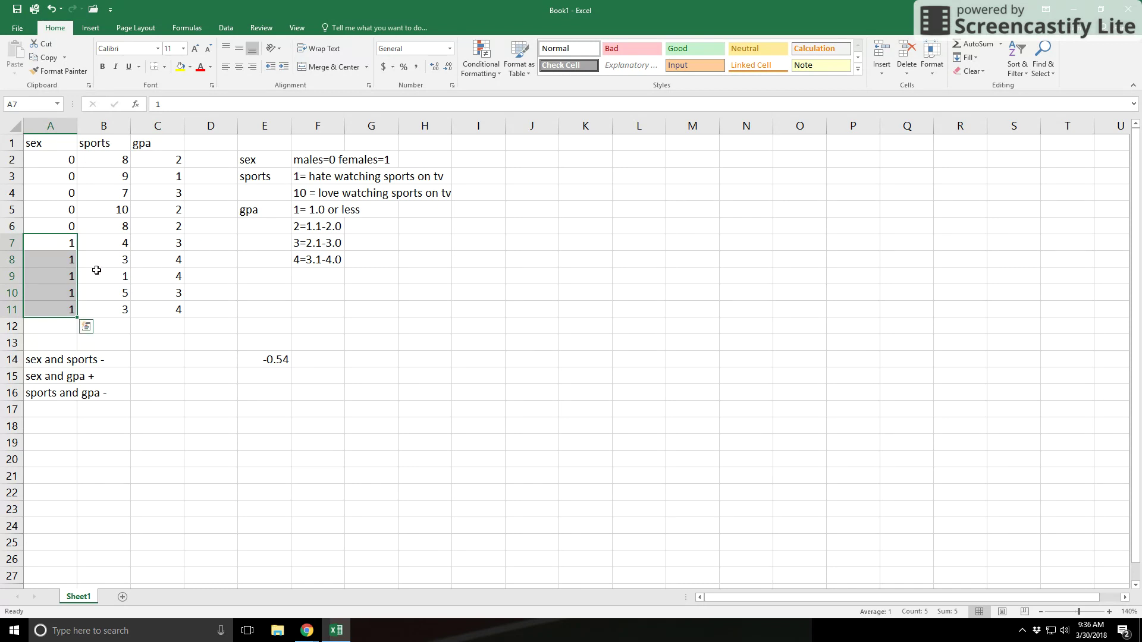
pyautogui.moveTo(63, 243); pyautogui.dragTo(56, 314)
pyautogui.click(113, 243)
pyautogui.moveTo(114, 243); pyautogui.dragTo(112, 313)
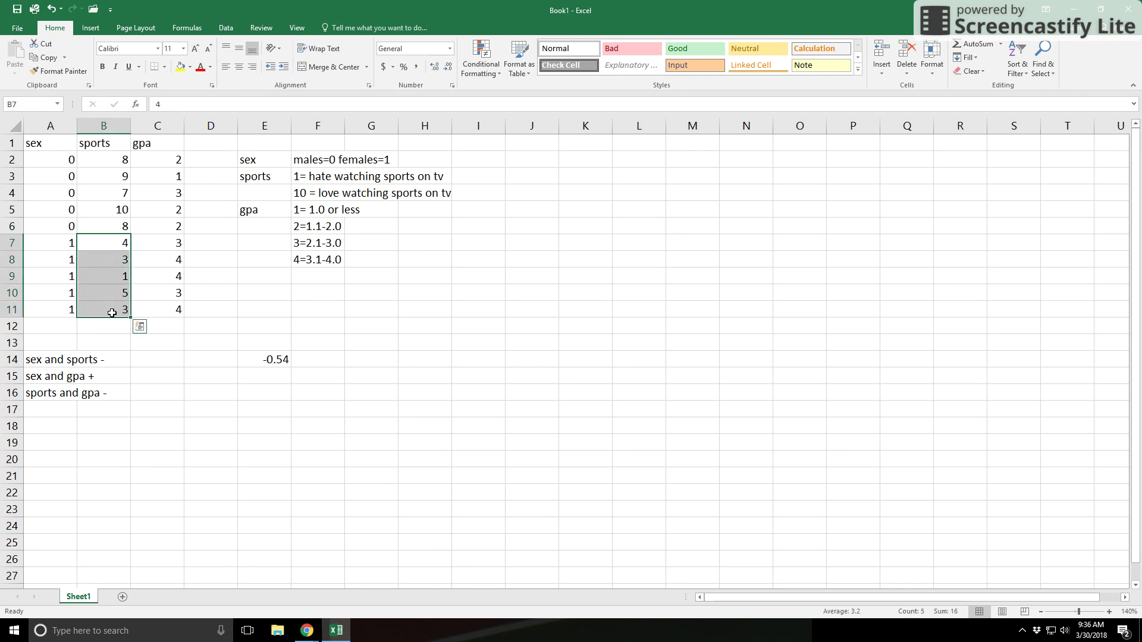
pyautogui.click(51, 244)
pyautogui.moveTo(117, 242); pyautogui.dragTo(118, 305)
pyautogui.moveTo(63, 160); pyautogui.dragTo(60, 225)
pyautogui.moveTo(119, 159); pyautogui.dragTo(116, 226)
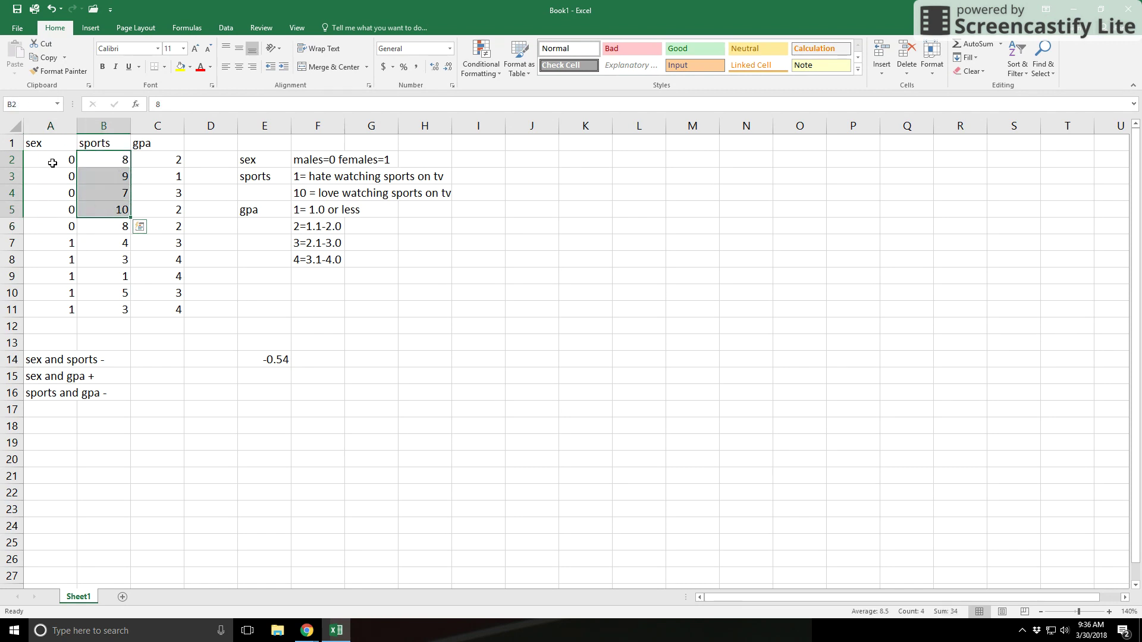
pyautogui.click(53, 162)
pyautogui.click(50, 192)
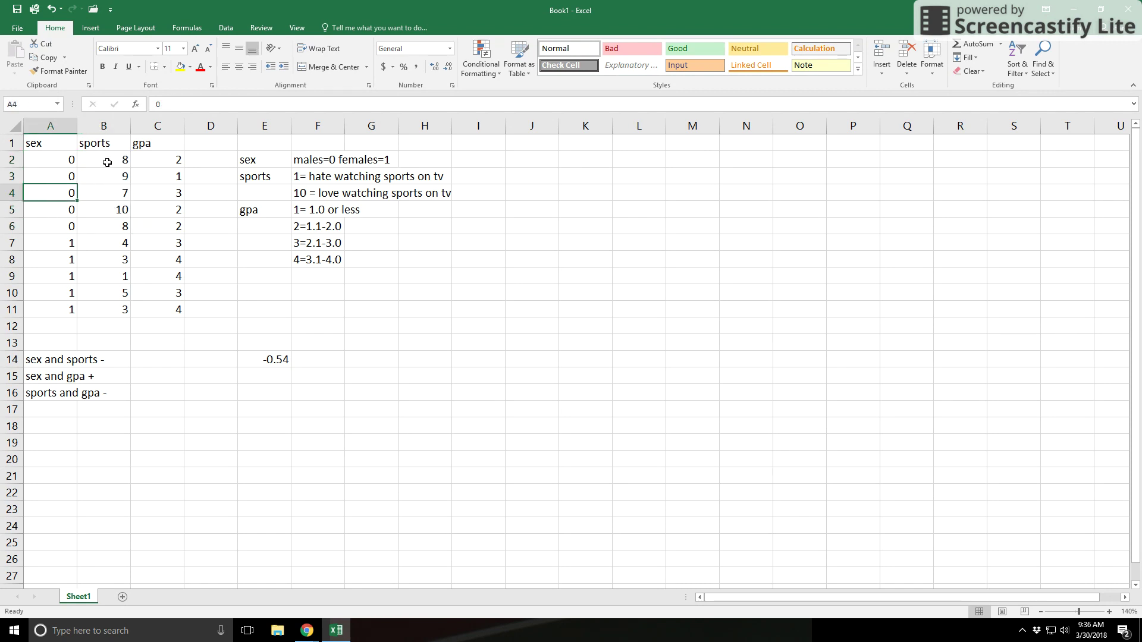
pyautogui.click(104, 162)
pyautogui.click(110, 190)
pyautogui.click(108, 211)
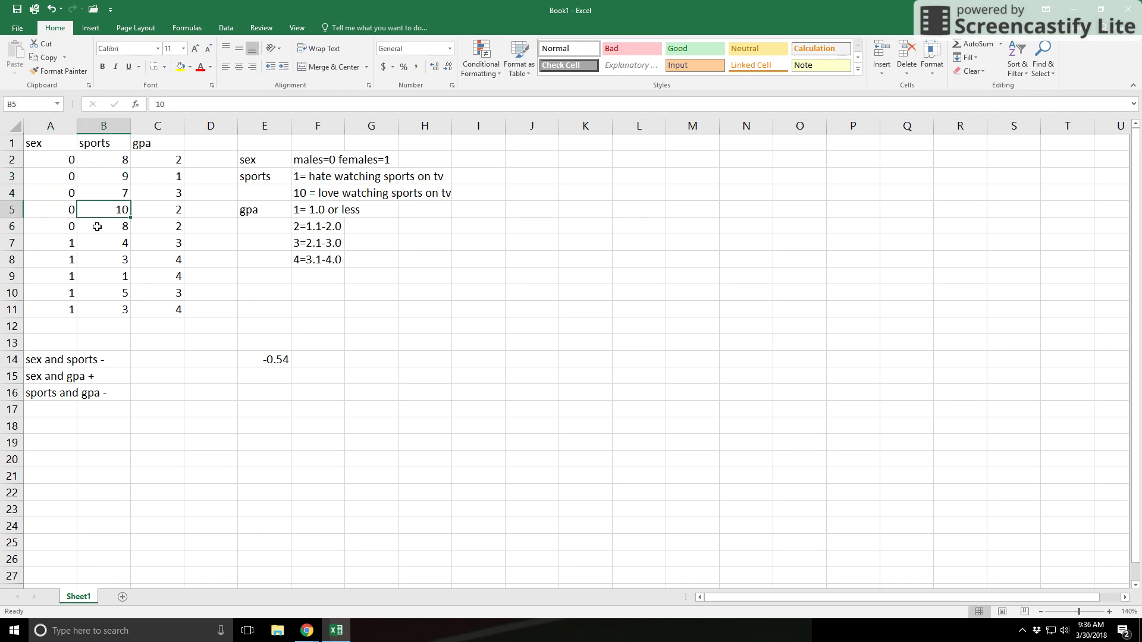
pyautogui.click(58, 261)
pyautogui.click(110, 245)
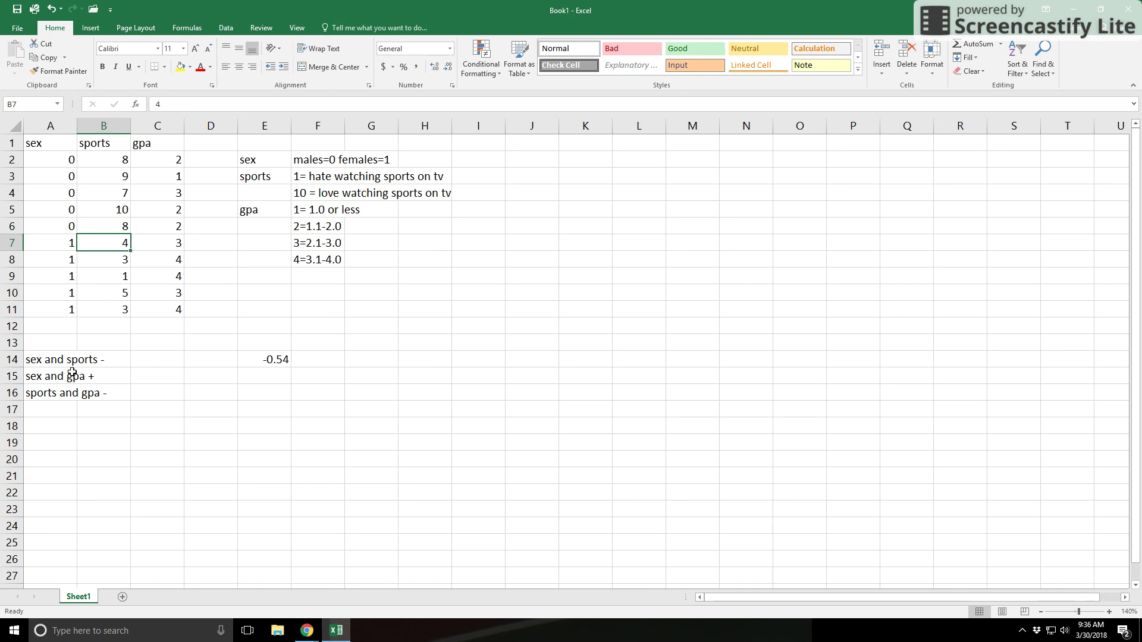
pyautogui.click(43, 143)
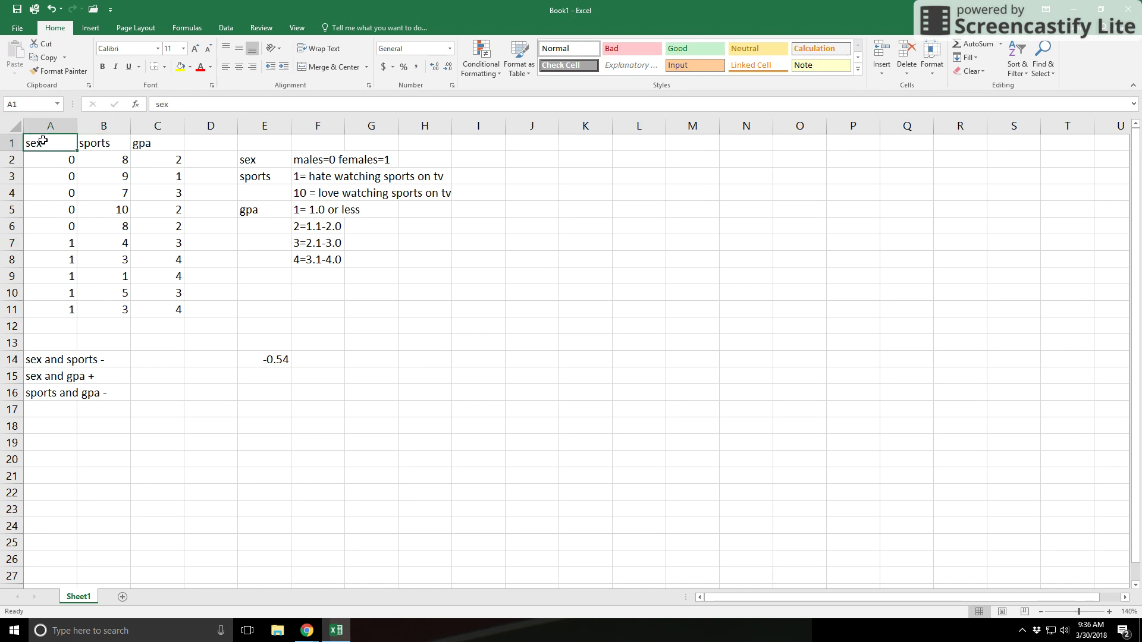
pyautogui.click(158, 142)
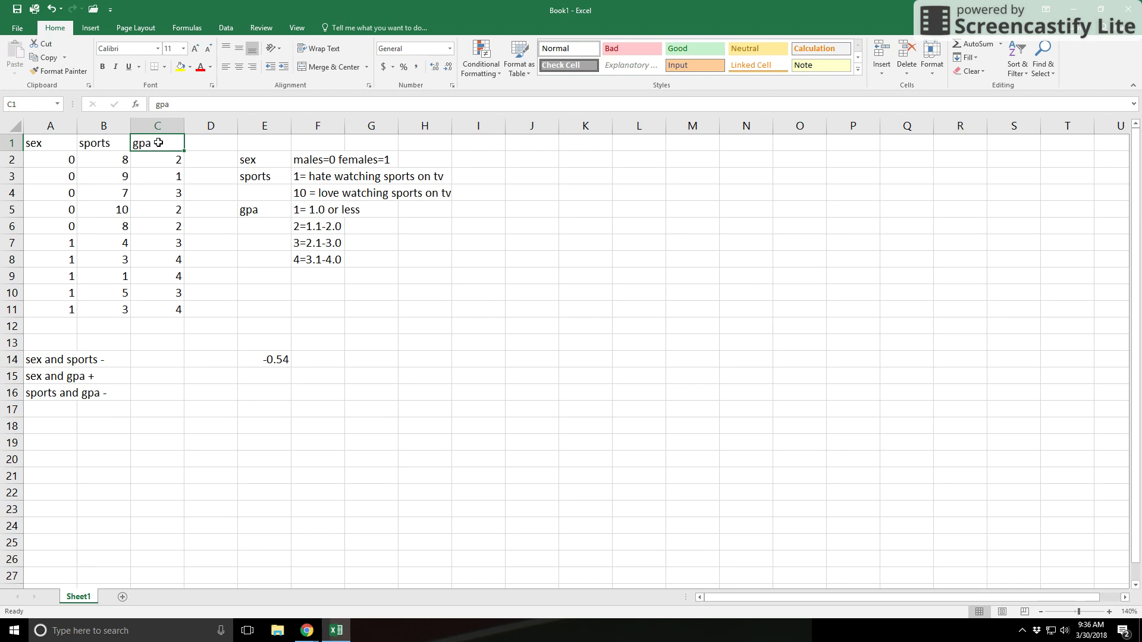
pyautogui.click(106, 143)
pyautogui.click(165, 144)
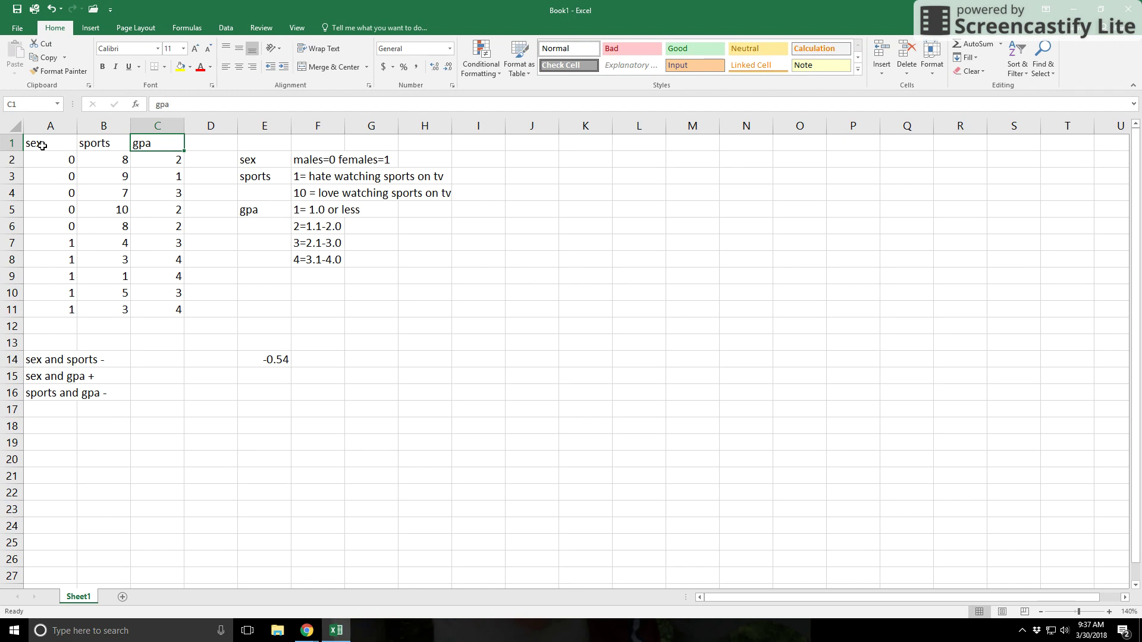
pyautogui.click(116, 145)
pyautogui.click(141, 145)
pyautogui.moveTo(117, 156); pyautogui.dragTo(116, 223)
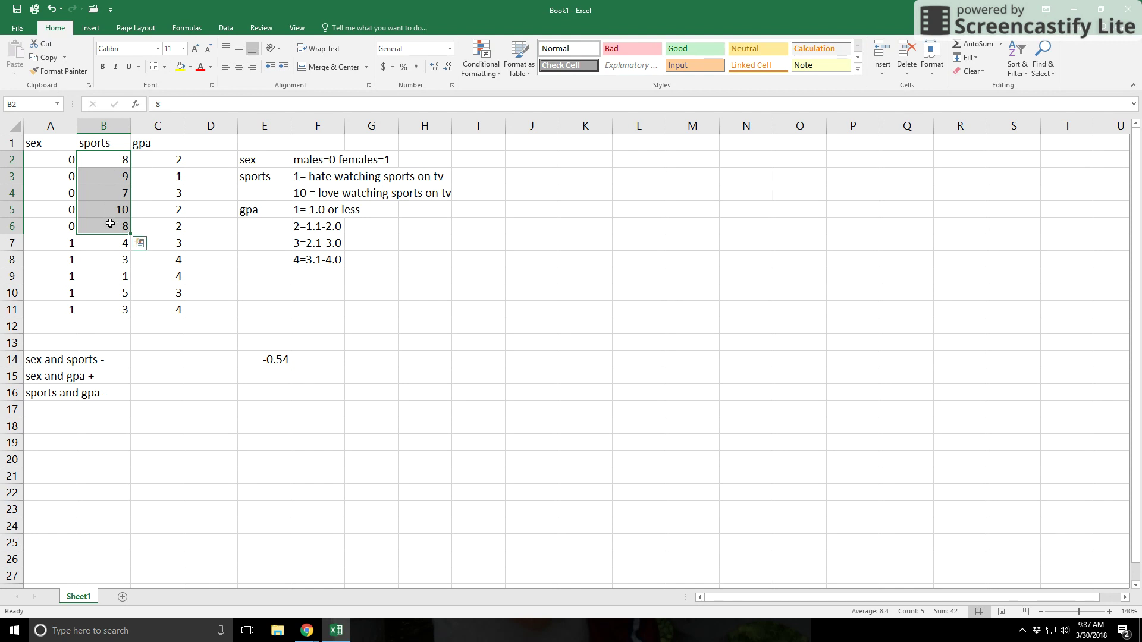
pyautogui.moveTo(157, 160); pyautogui.dragTo(176, 229)
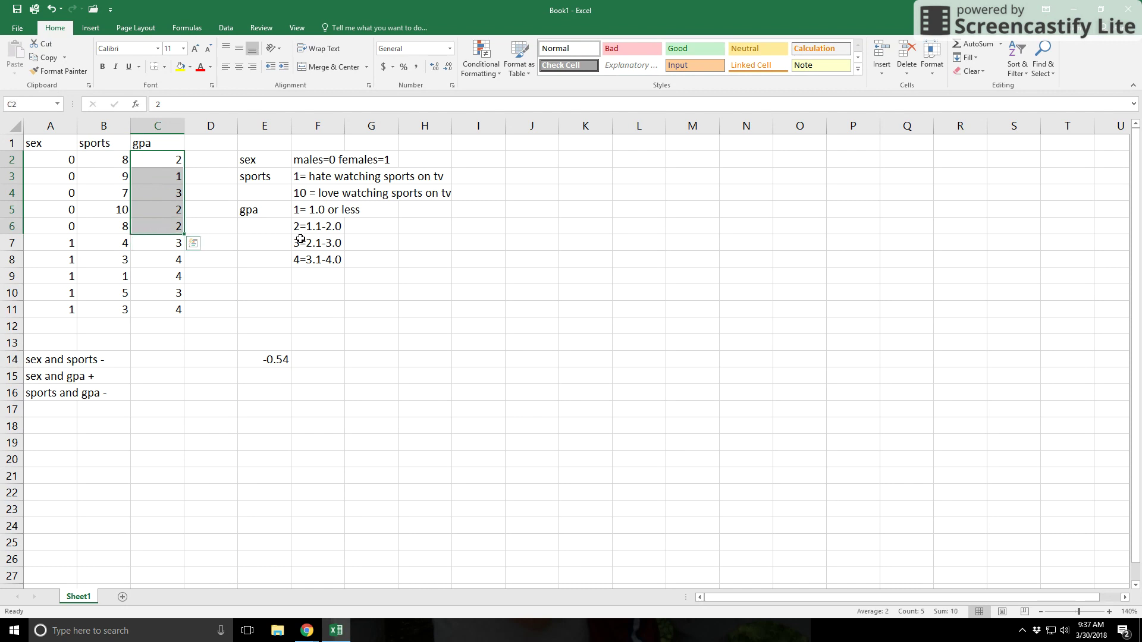
pyautogui.moveTo(119, 243); pyautogui.dragTo(118, 308)
pyautogui.moveTo(168, 243); pyautogui.dragTo(174, 309)
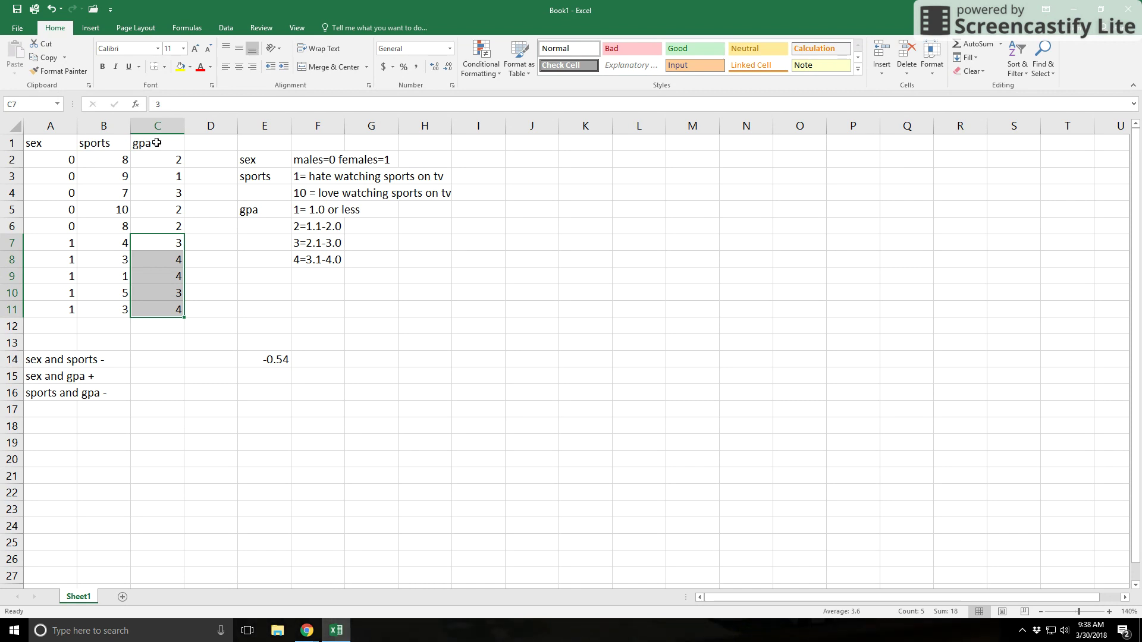
pyautogui.click(98, 144)
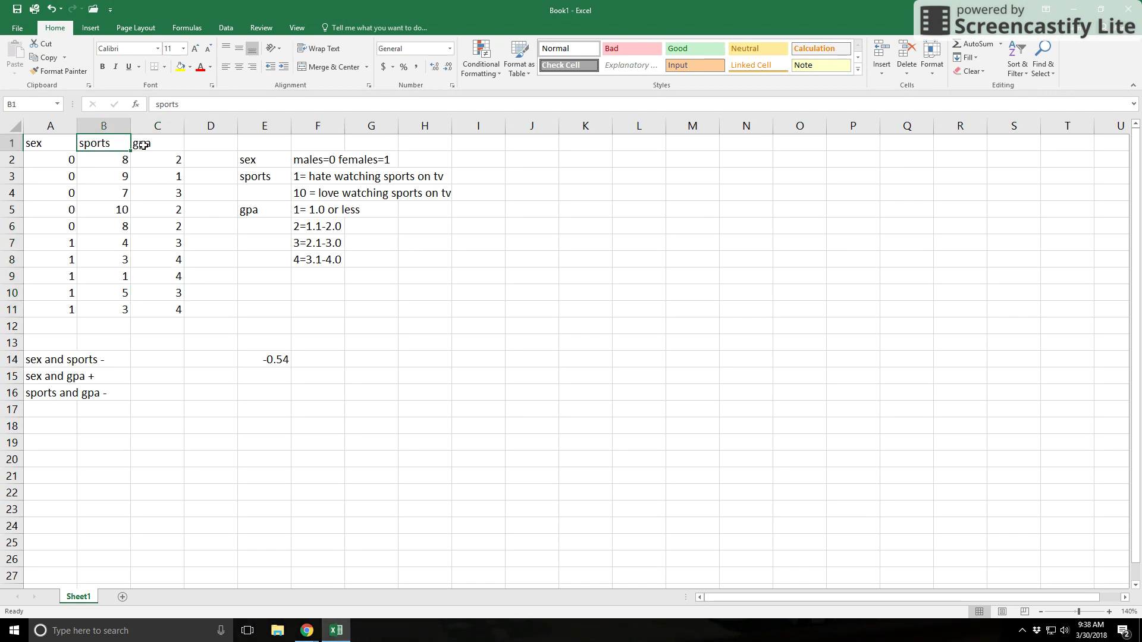
pyautogui.click(144, 144)
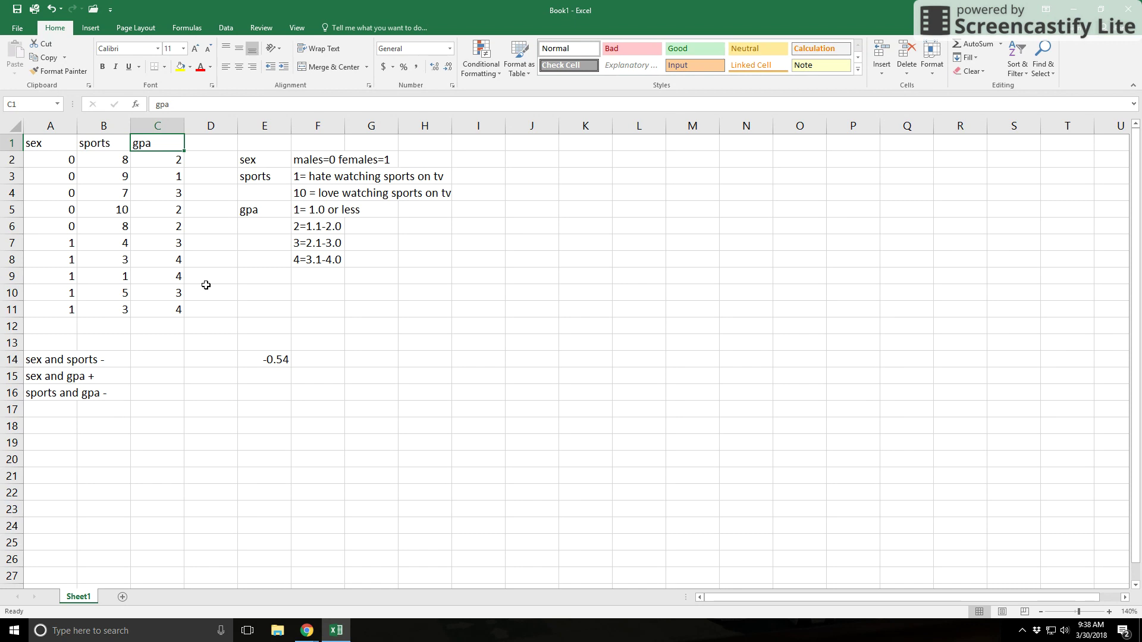
pyautogui.click(261, 176)
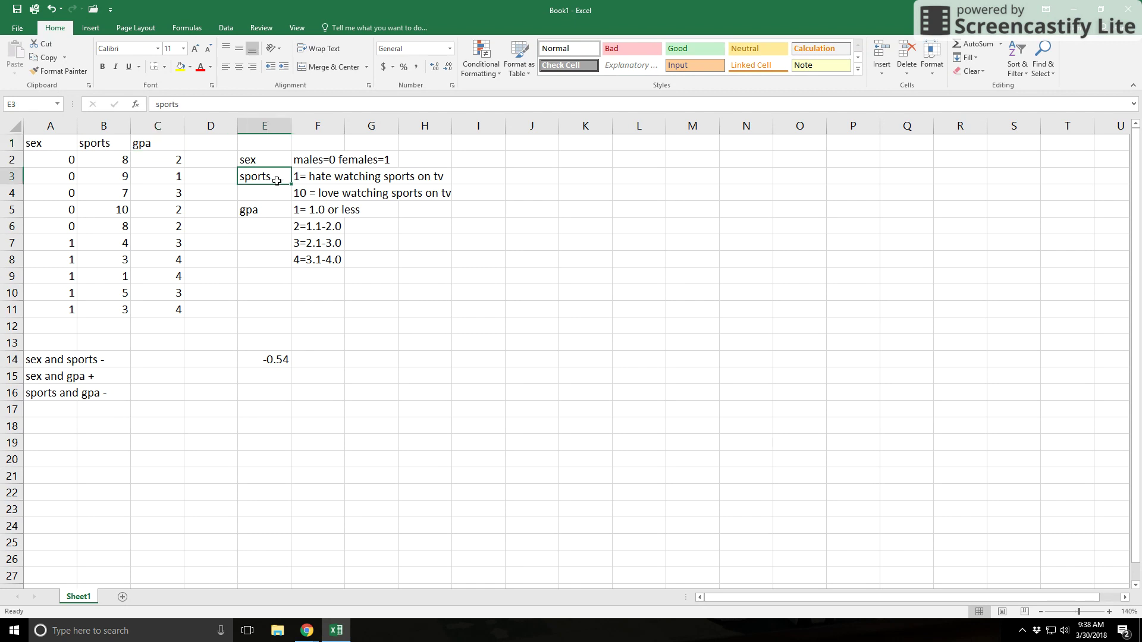
pyautogui.click(307, 192)
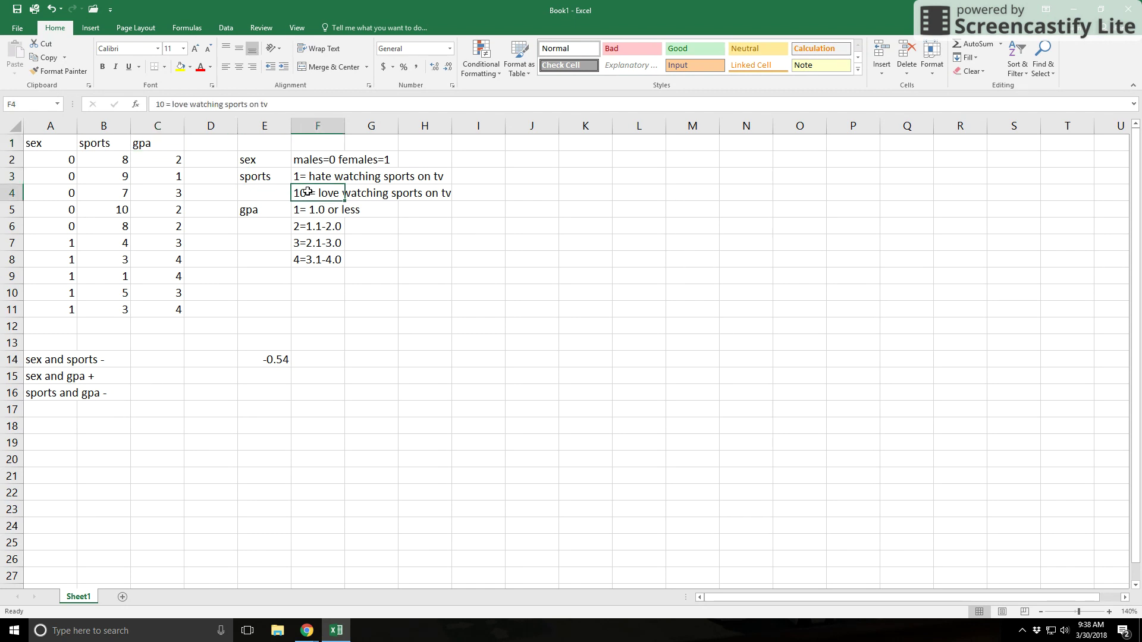
pyautogui.click(104, 145)
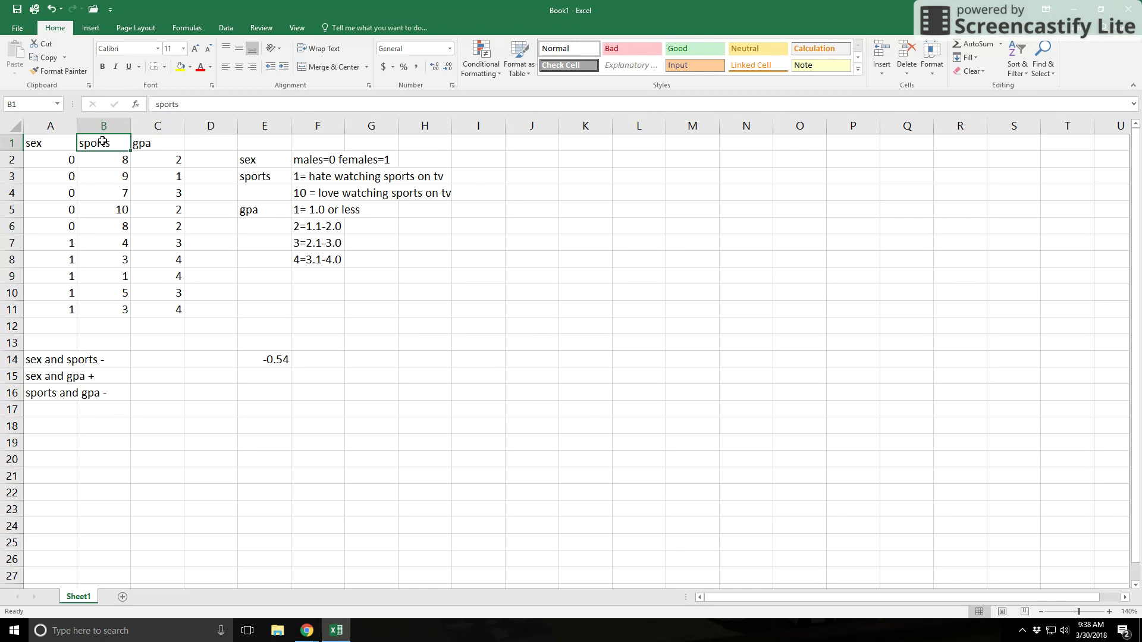
pyautogui.click(147, 145)
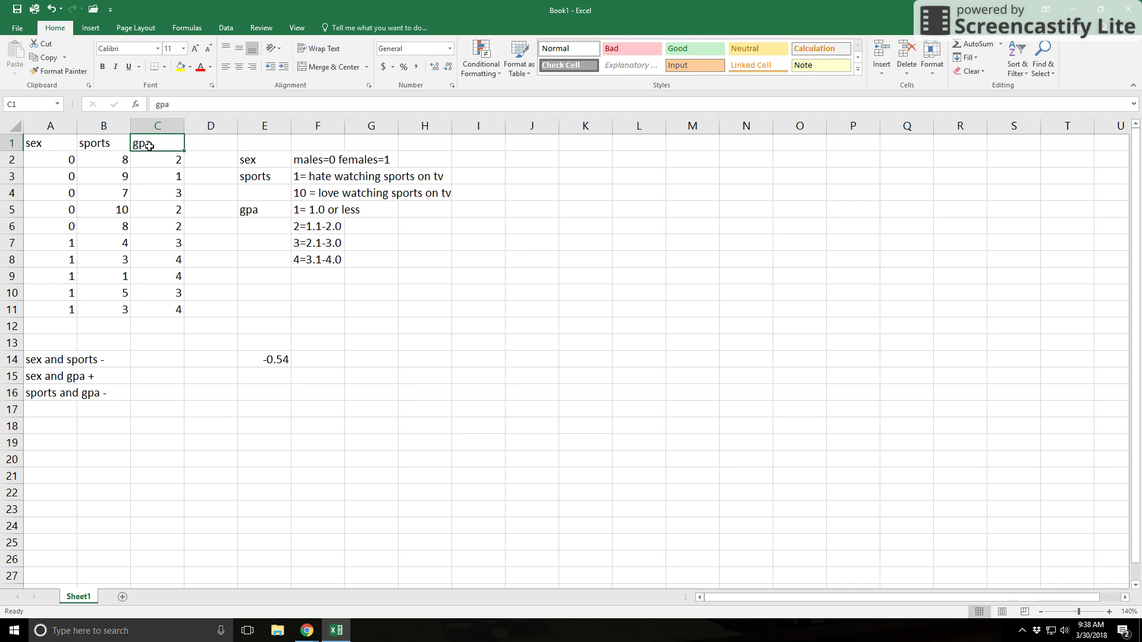
pyautogui.click(101, 144)
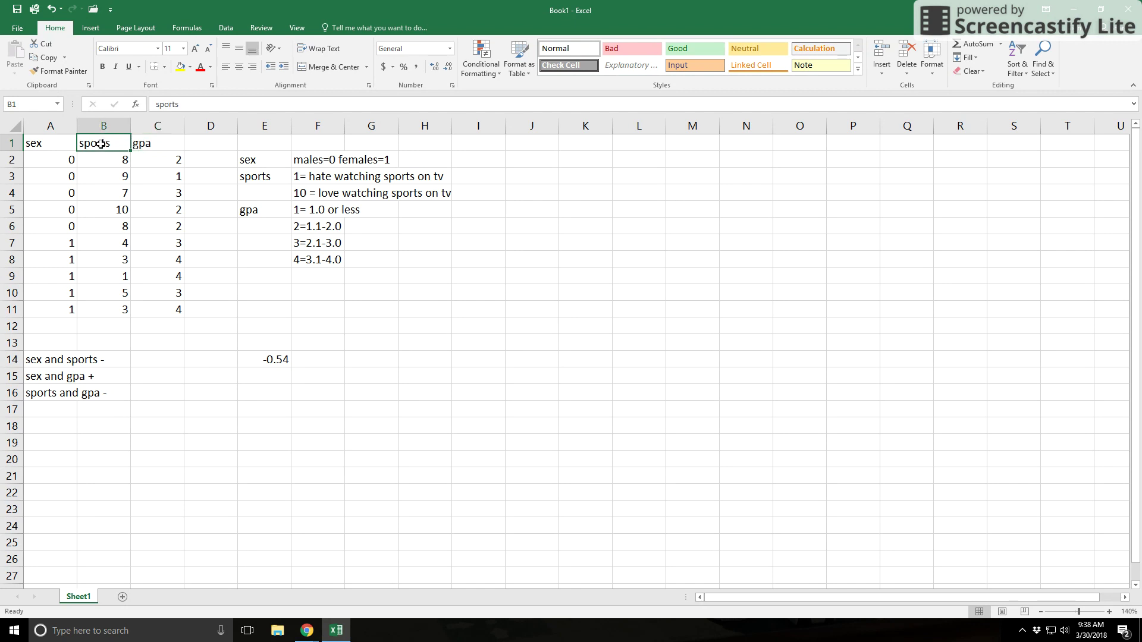